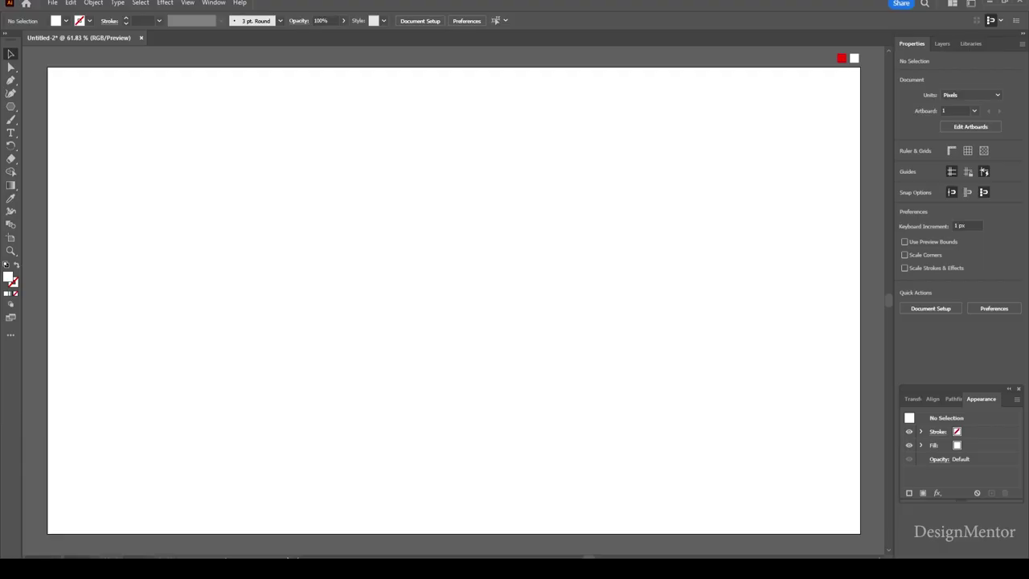
# - Sample the red swatch square as the fill colour and pick the Rectangle Tool
pyautogui.press('i')
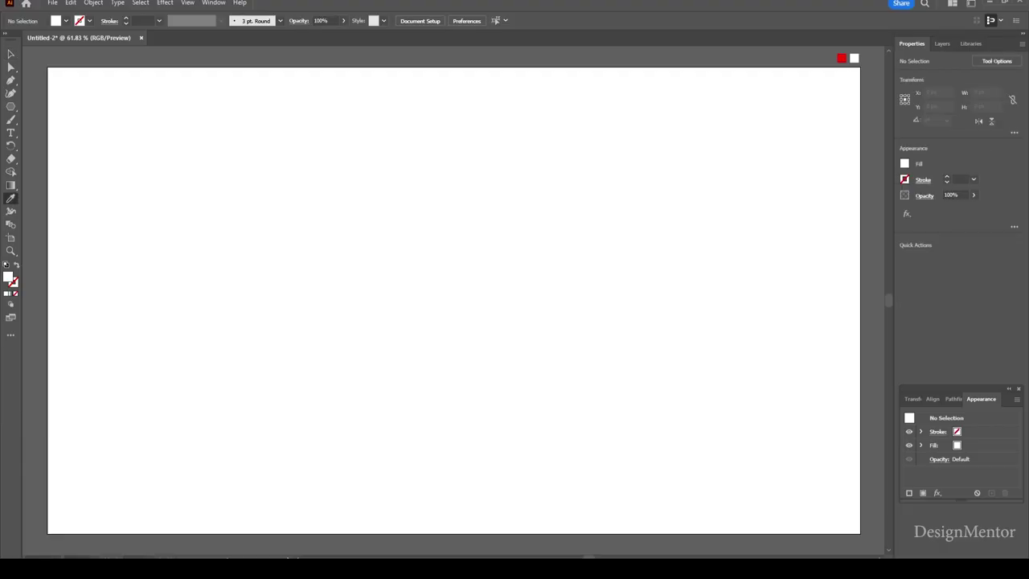
pyautogui.click(843, 59)
pyautogui.moveTo(11, 106); pyautogui.dragTo(36, 105)
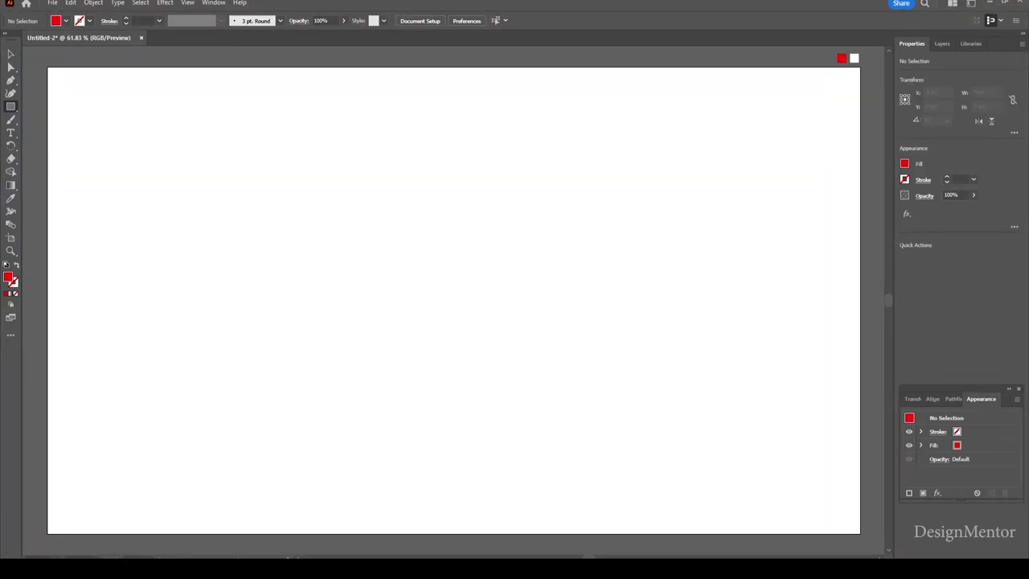
# - Create a 500 × 200 px rectangle and centre it on the artboard
pyautogui.click(514, 277)
pyautogui.write('500')
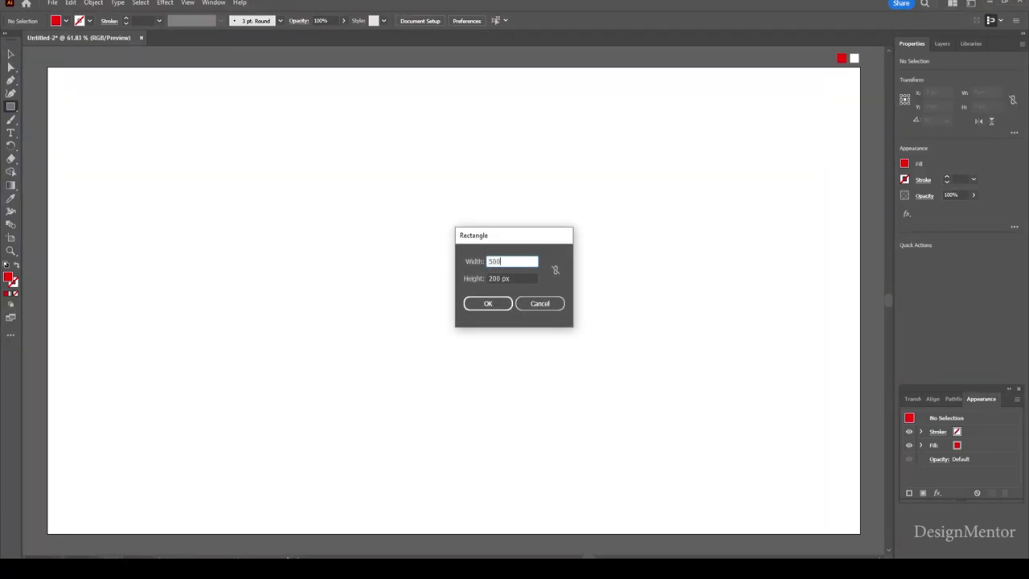
pyautogui.press('Tab')
pyautogui.write('2')
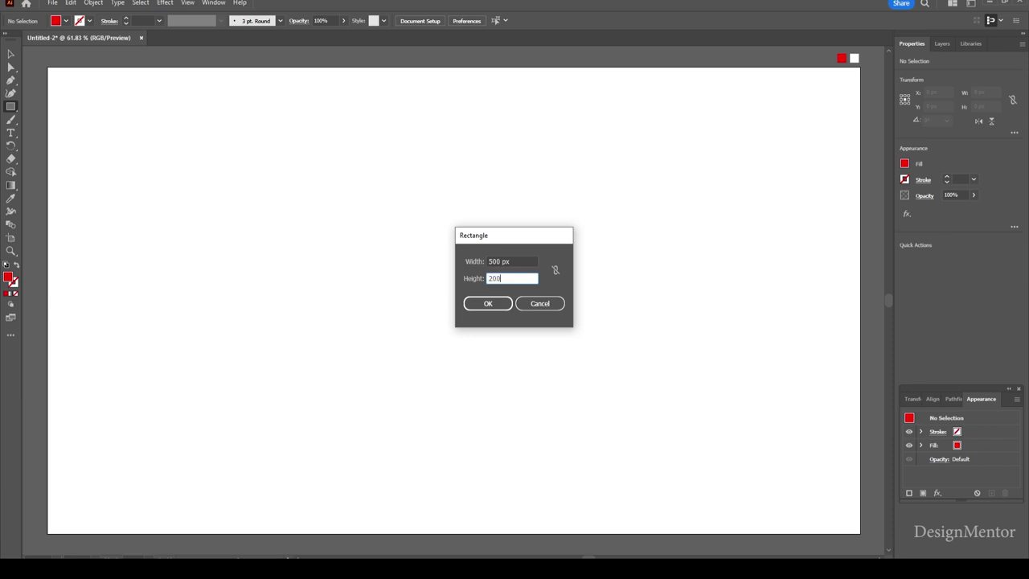
pyautogui.press('Return')
pyautogui.click(941, 258)
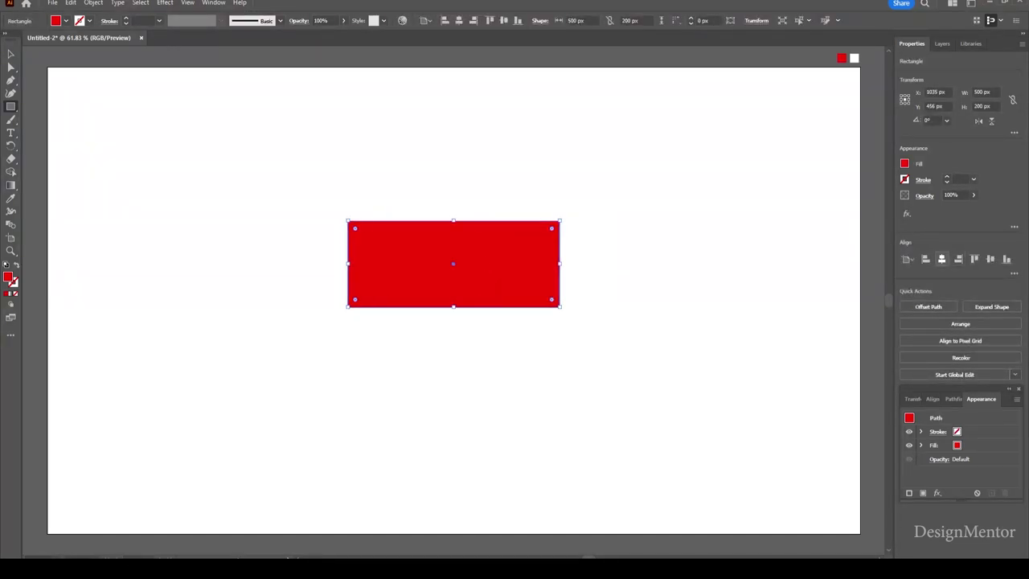
pyautogui.click(991, 258)
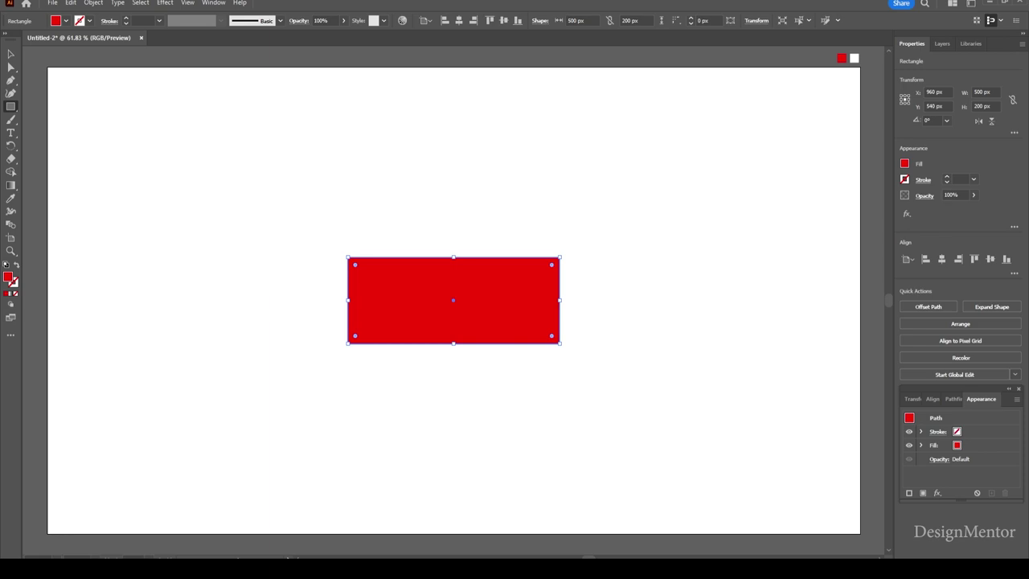
# - Round the rectangle's corners fully into a pill and begin tilting it
pyautogui.press('v')
pyautogui.moveTo(355, 264); pyautogui.dragTo(406, 298)
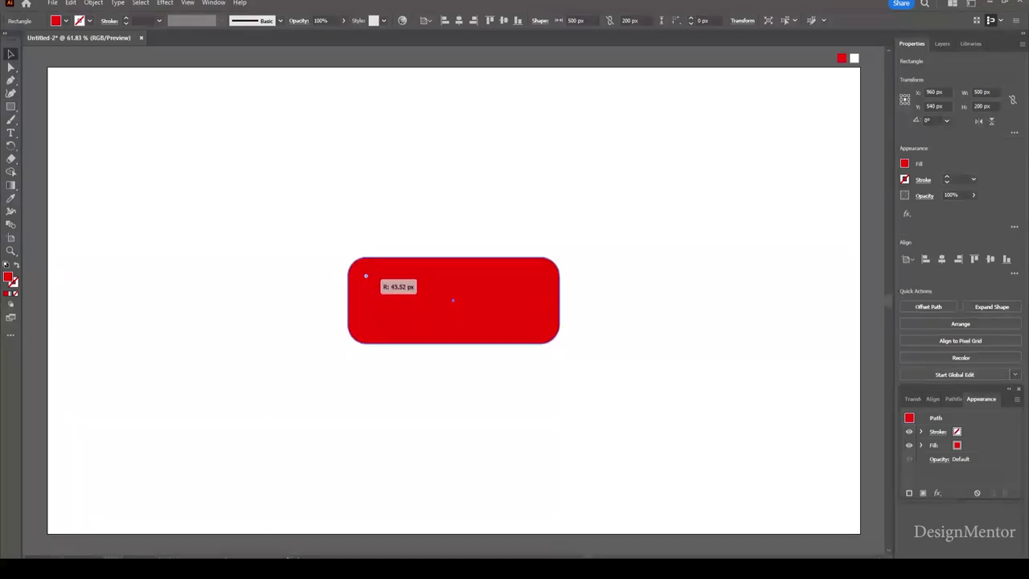
pyautogui.hotkey('ctrl', 'shift', 'a')
pyautogui.click(453, 300)
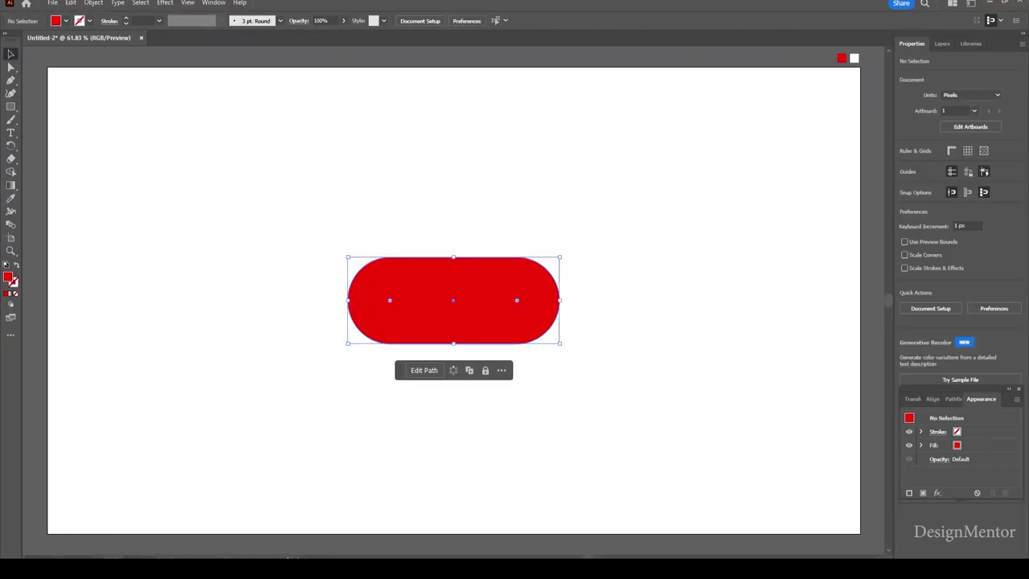
pyautogui.moveTo(565, 347); pyautogui.dragTo(577, 286)
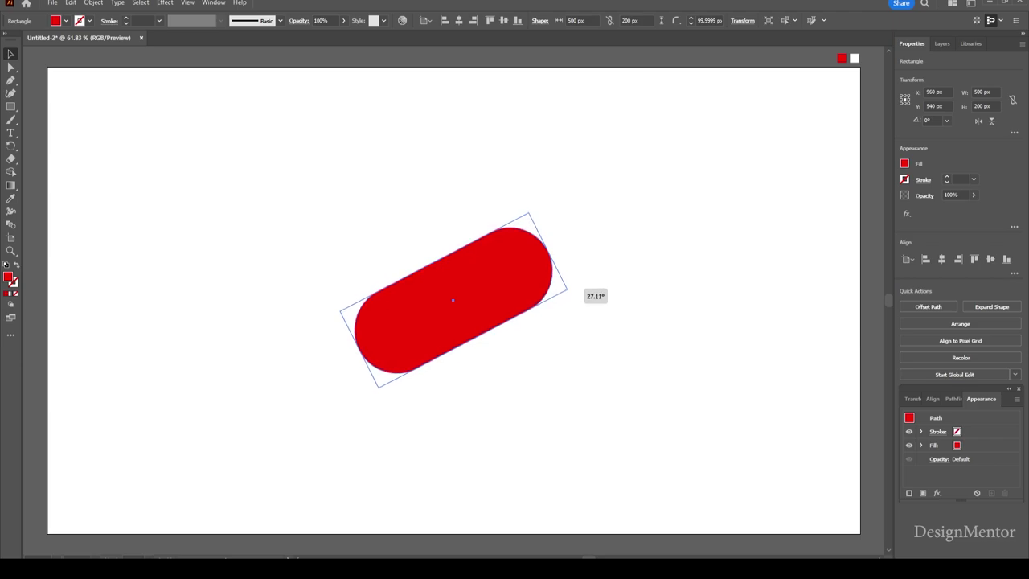
# - Rotate the red pill to 27.106° and copy it
pyautogui.moveTo(576, 286); pyautogui.dragTo(576, 286)
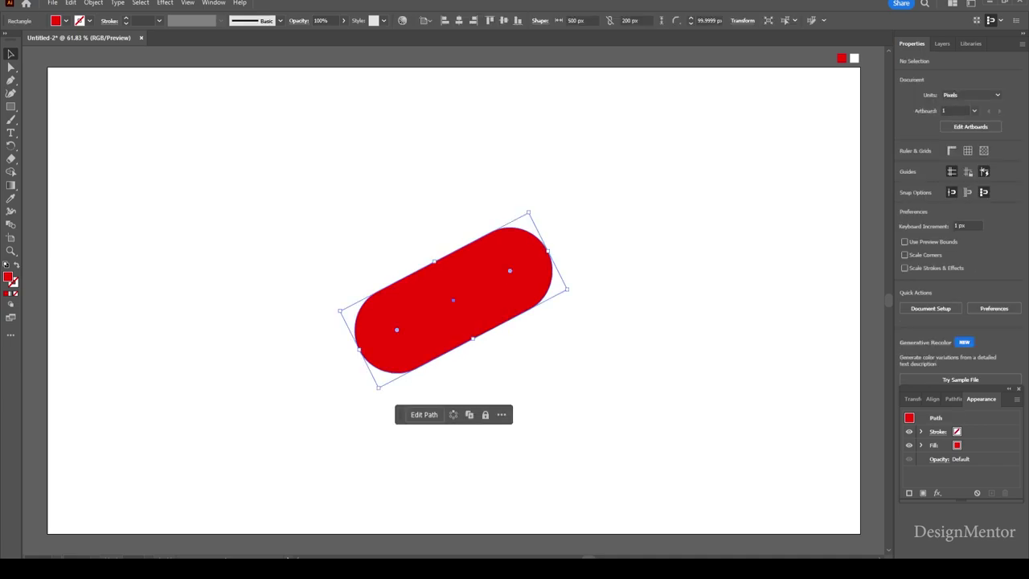
pyautogui.click(70, 3)
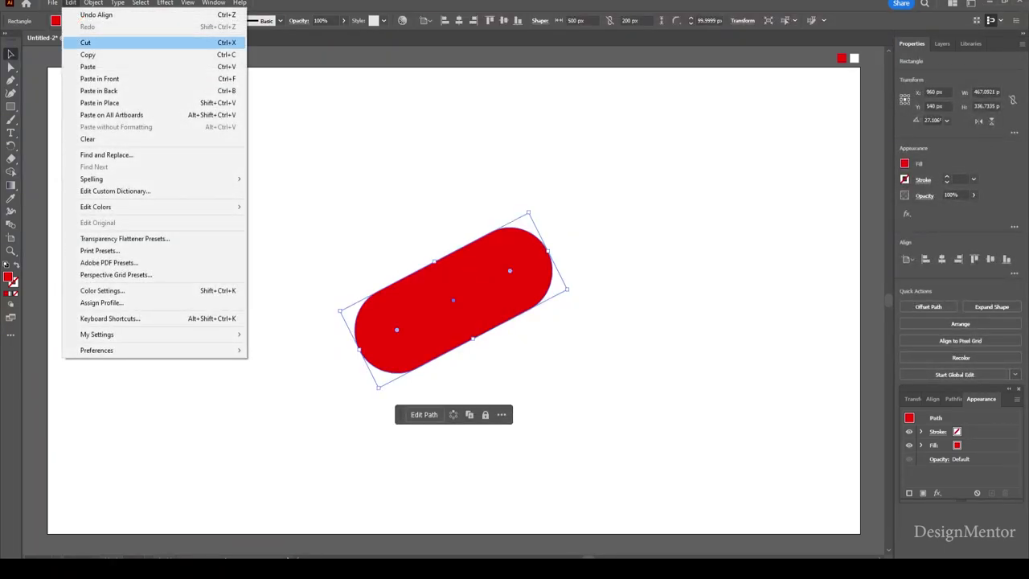
# - Paste a copy of the pill in front and nudge it down and slightly left
pyautogui.click(71, 2)
pyautogui.click(99, 78)
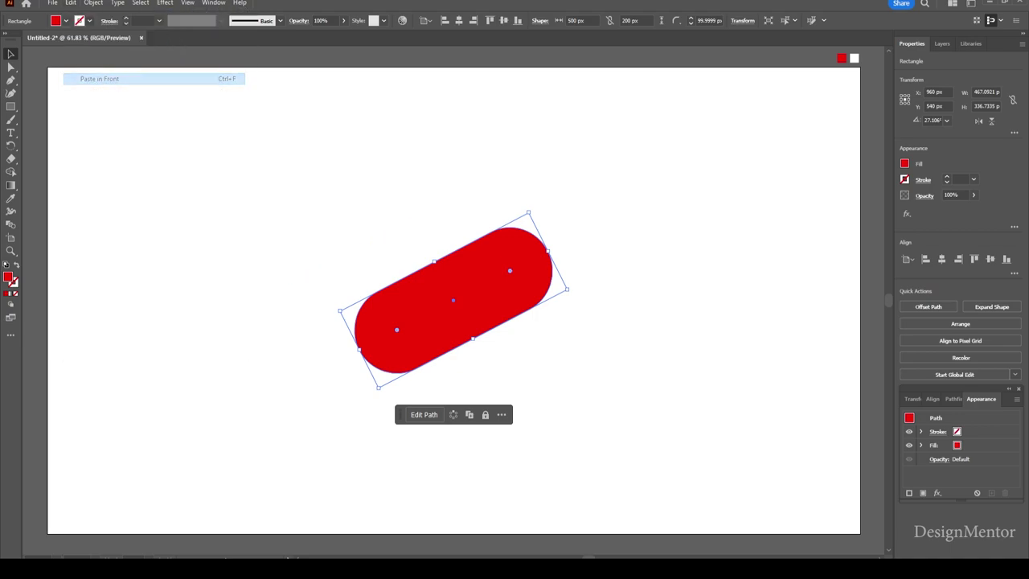
pyautogui.hotkey('shift', 'Down')
pyautogui.hotkey('shift', 'Down')
pyautogui.hotkey('shift', 'Down')
pyautogui.hotkey('shift', 'Down')
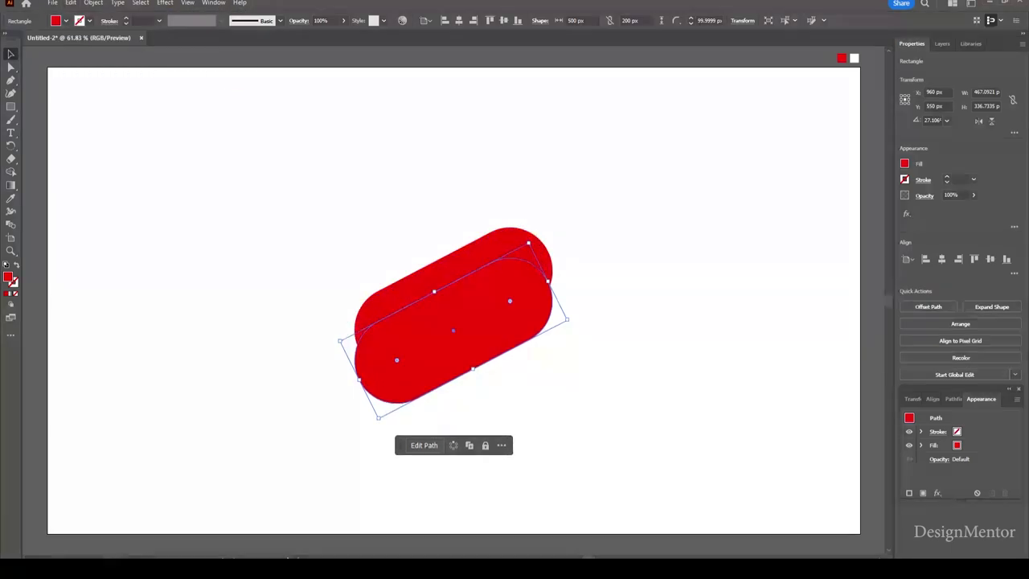
pyautogui.hotkey('shift', 'Down')
pyautogui.hotkey('shift', 'Down')
pyautogui.hotkey('shift', 'Down')
pyautogui.hotkey('shift', 'Down')
pyautogui.hotkey('shift', 'Down')
pyautogui.hotkey('shift', 'Down')
pyautogui.hotkey('shift', 'Down')
pyautogui.hotkey('shift', 'Down')
pyautogui.hotkey('shift', 'Down')
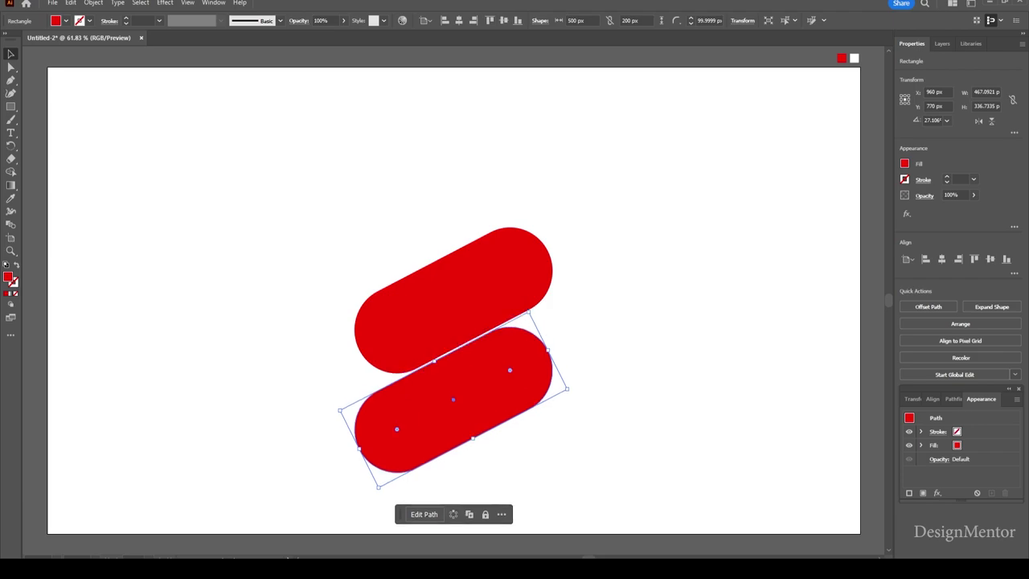
pyautogui.hotkey('shift', 'Up')
pyautogui.hotkey('shift', 'Down')
pyautogui.hotkey('shift', 'Up')
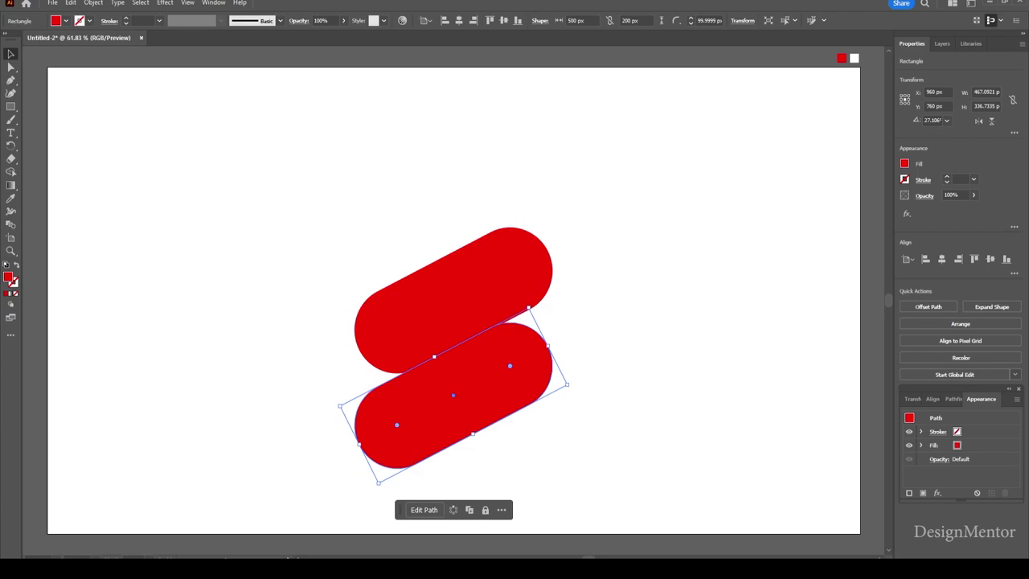
pyautogui.hotkey('shift', 'Left')
pyautogui.hotkey('shift', 'Left')
pyautogui.hotkey('shift', 'Left')
pyautogui.hotkey('shift', 'Left')
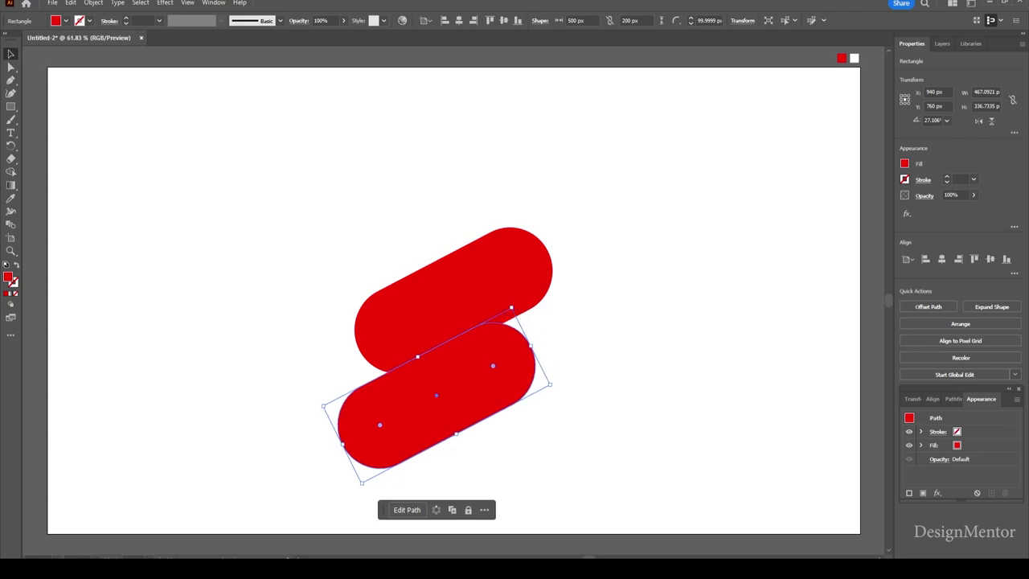
pyautogui.hotkey('shift', 'Down')
pyautogui.hotkey('shift', 'Down')
pyautogui.hotkey('shift', 'Down')
pyautogui.hotkey('shift', 'Up')
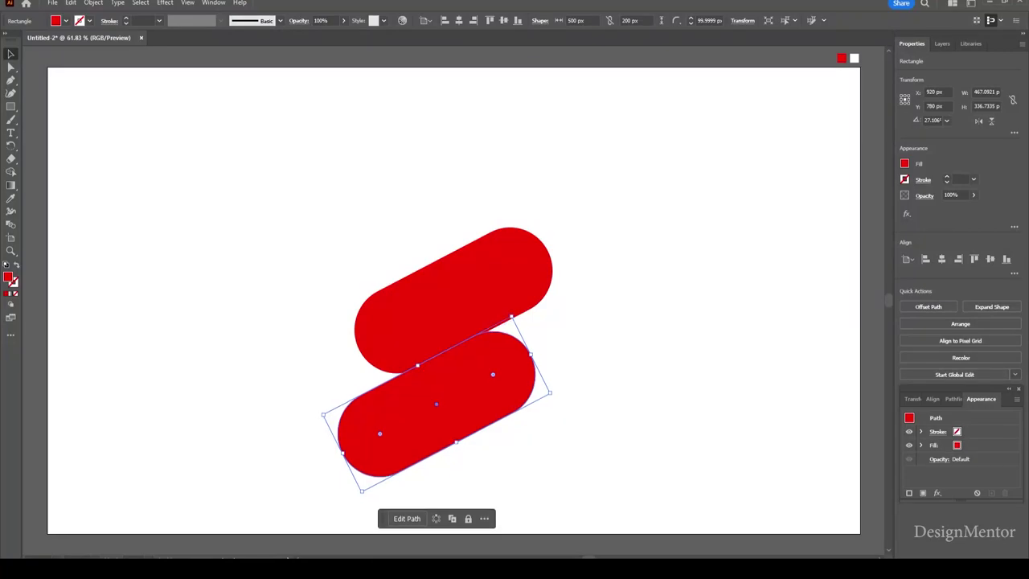
pyautogui.hotkey('shift', 'Down')
# - Marquee-select both red pills together
pyautogui.hotkey('ctrl', 'shift', 'a')
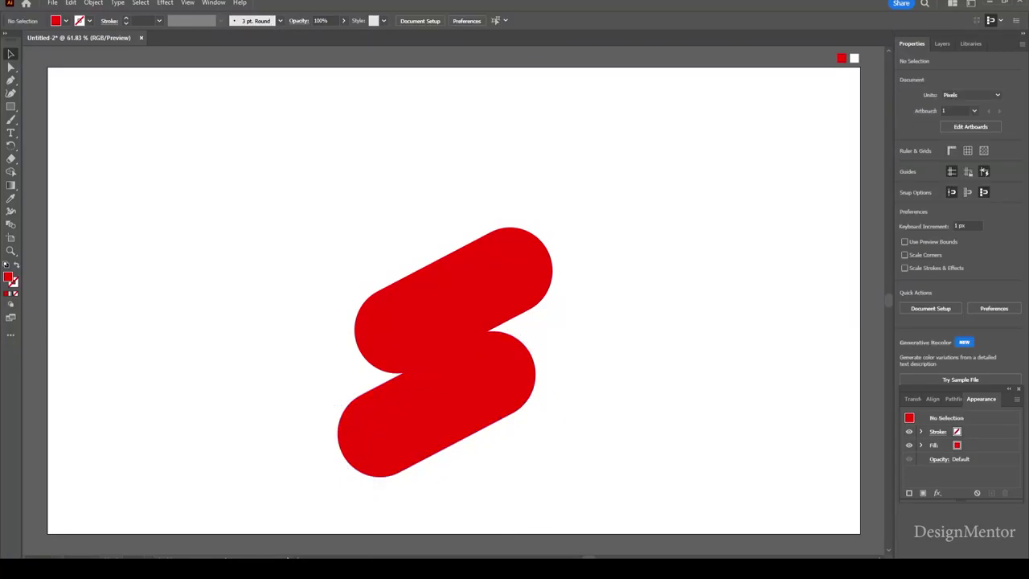
pyautogui.press('m')
pyautogui.press('v')
pyautogui.moveTo(287, 217); pyautogui.dragTo(571, 469)
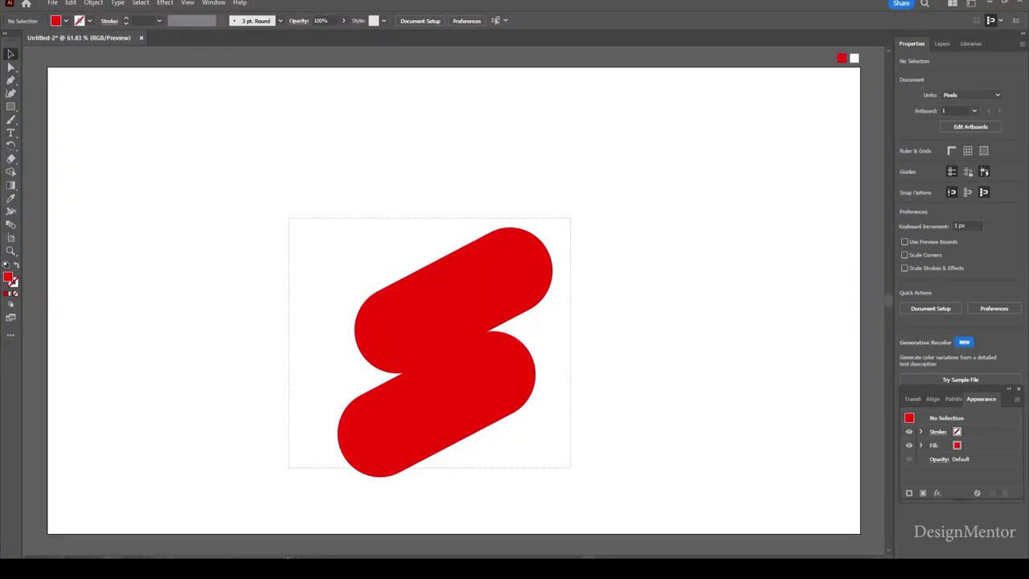
# - Group the two pills and align the S to the artboard centre
pyautogui.rightClick(486, 270)
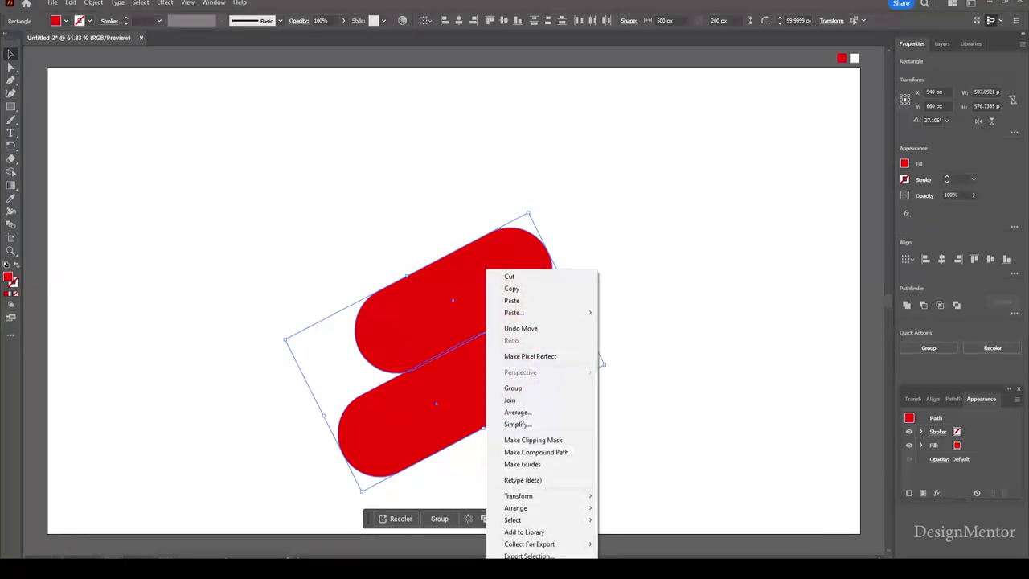
pyautogui.click(513, 387)
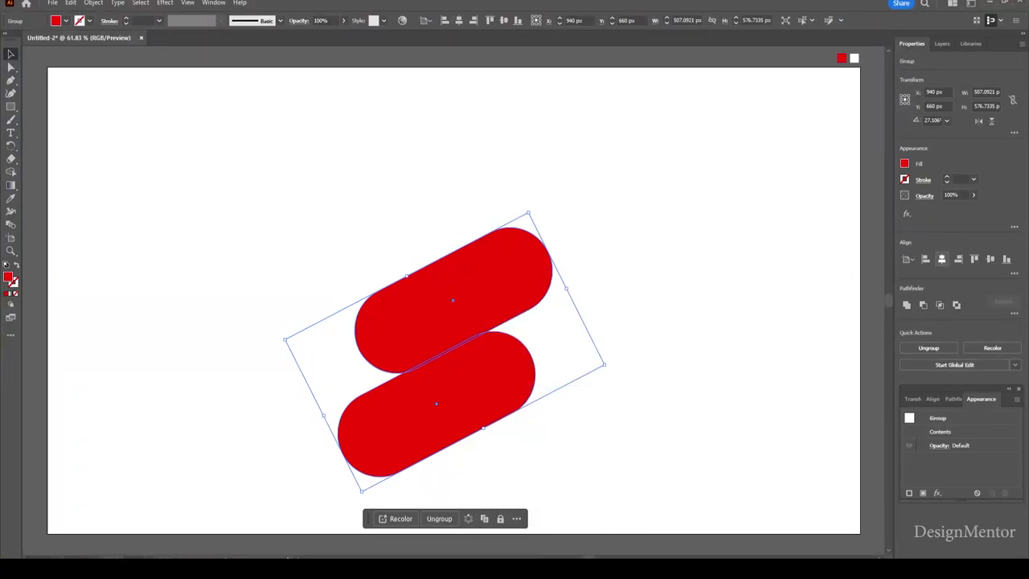
pyautogui.click(941, 259)
pyautogui.click(974, 259)
# - Deselect the S group and bring up the other basic shape tools
pyautogui.hotkey('ctrl', 'shift', 'a')
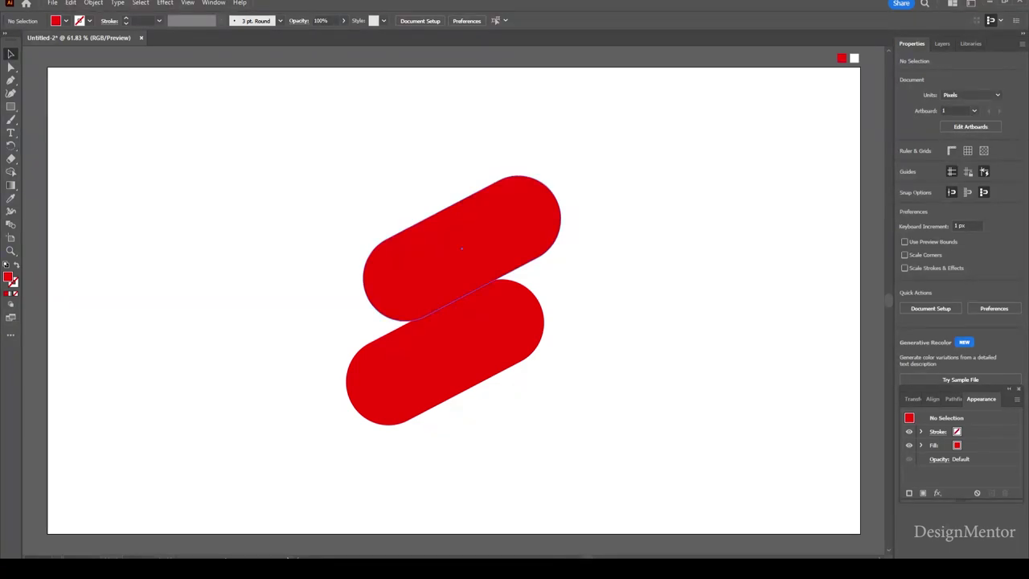
pyautogui.hotkey('ctrl', 'a')
pyautogui.hotkey('ctrl', 'shift', 'a')
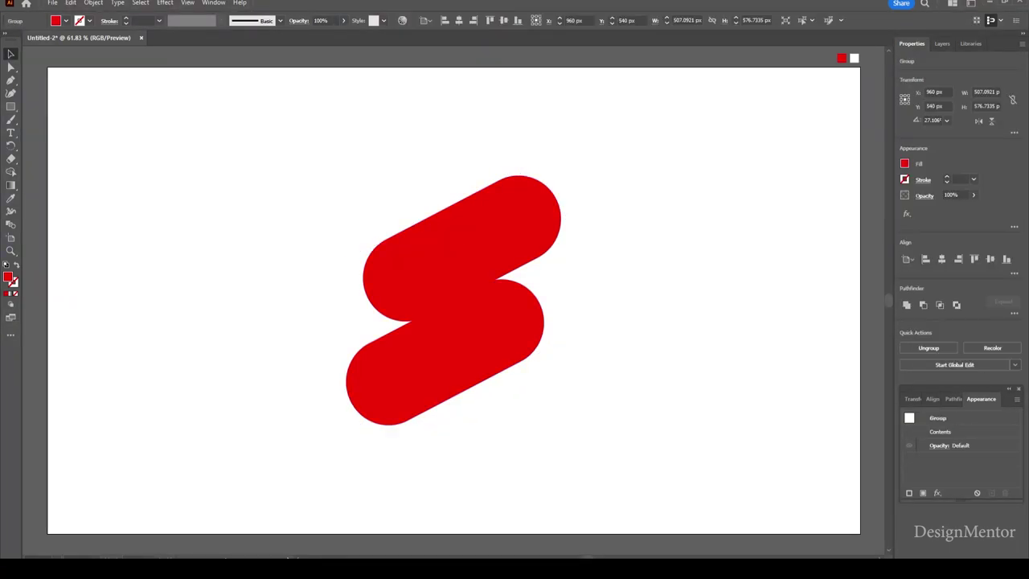
pyautogui.press('m')
pyautogui.click(10, 106)
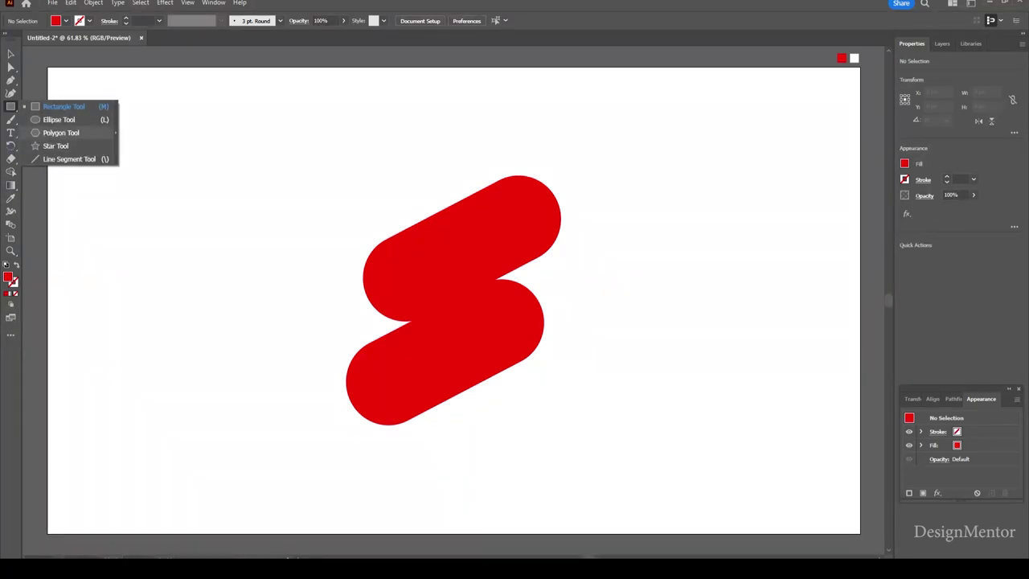
# - Draw a three-sided polygon on the S with the Polygon Tool
pyautogui.click(61, 133)
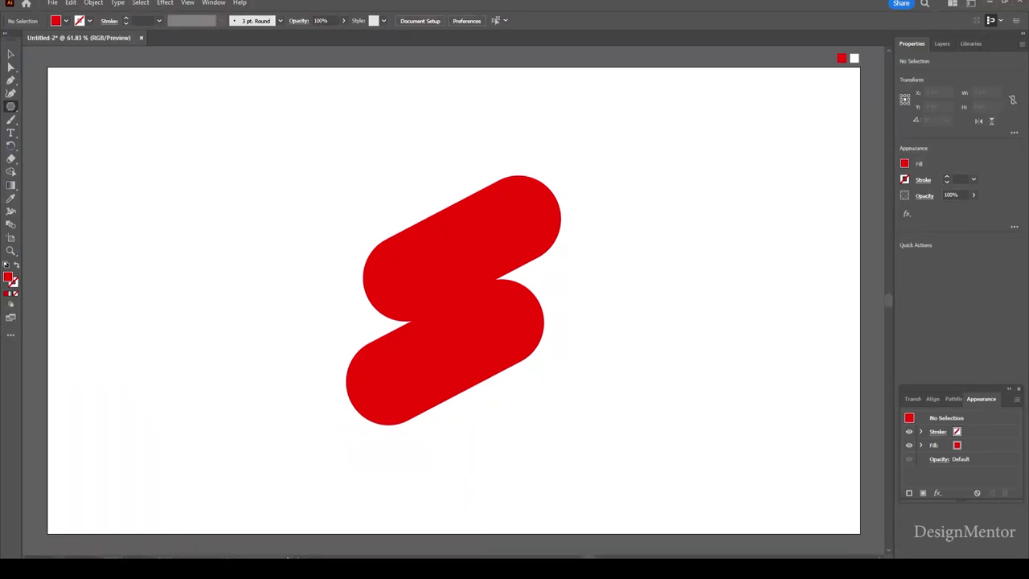
pyautogui.click(513, 277)
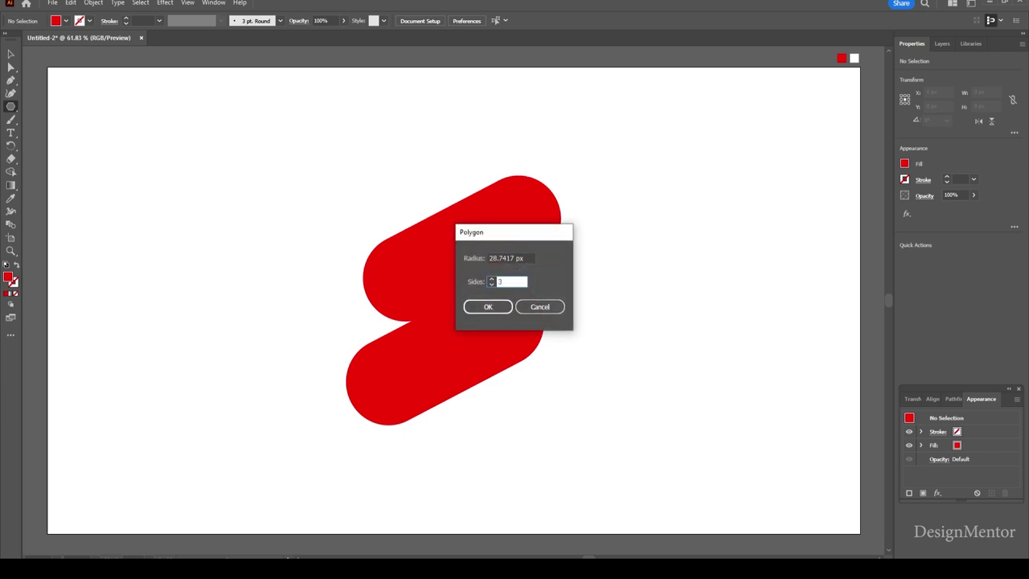
pyautogui.press('Return')
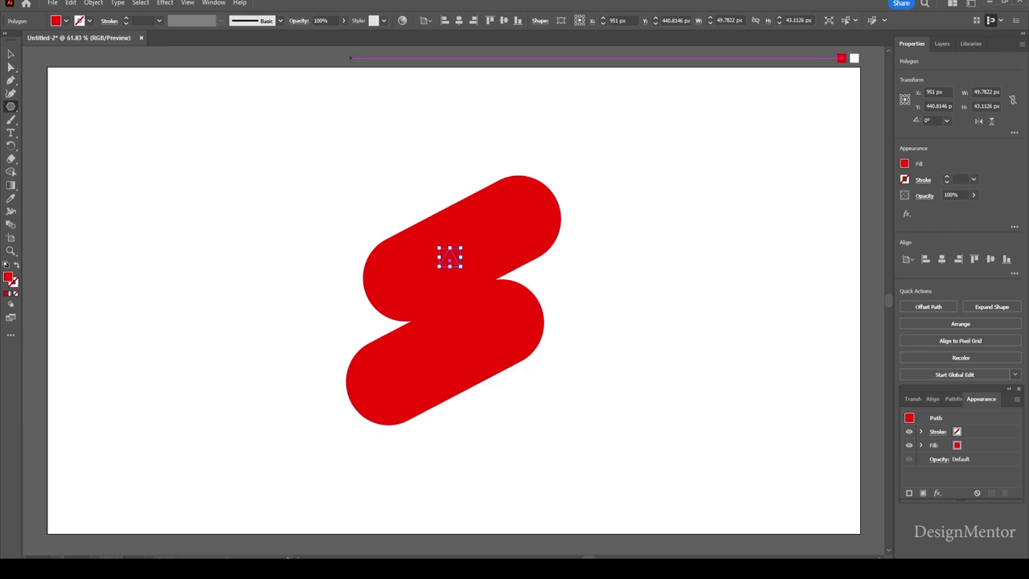
# - Fill the triangle white, rotate it to point right, and scale it to about 104 × 120 px
pyautogui.click(66, 20)
pyautogui.click(22, 39)
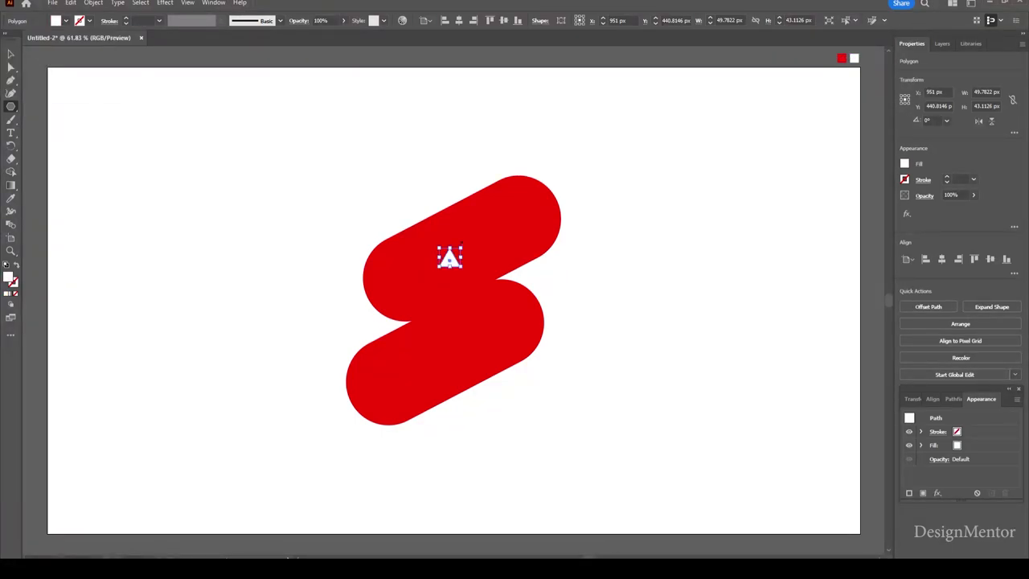
pyautogui.moveTo(465, 245)
pyautogui.mouseDown()
pyautogui.moveTo(463, 273)
pyautogui.moveTo(494, 291)
pyautogui.mouseUp()
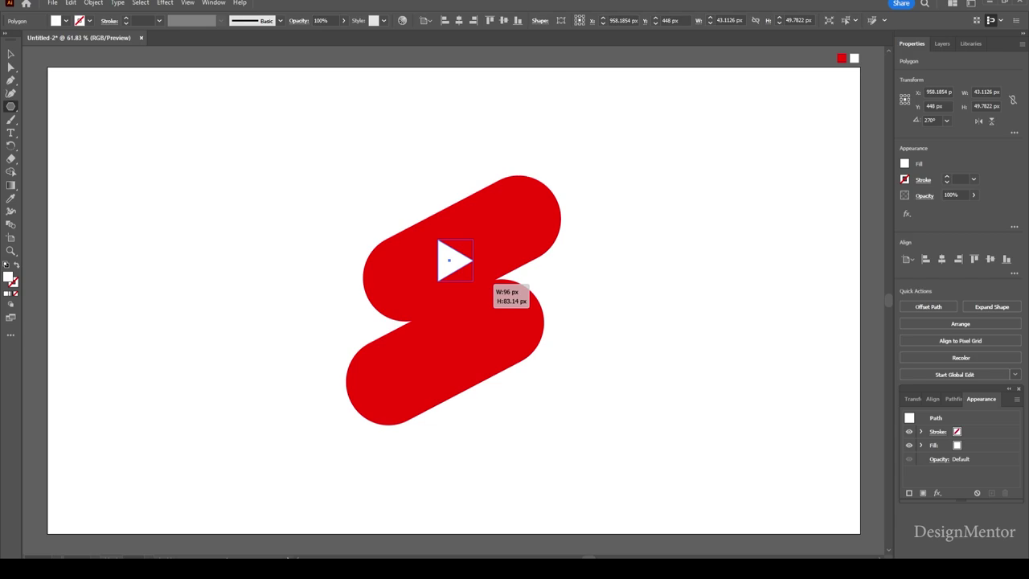
pyautogui.moveTo(479, 285); pyautogui.dragTo(480, 287)
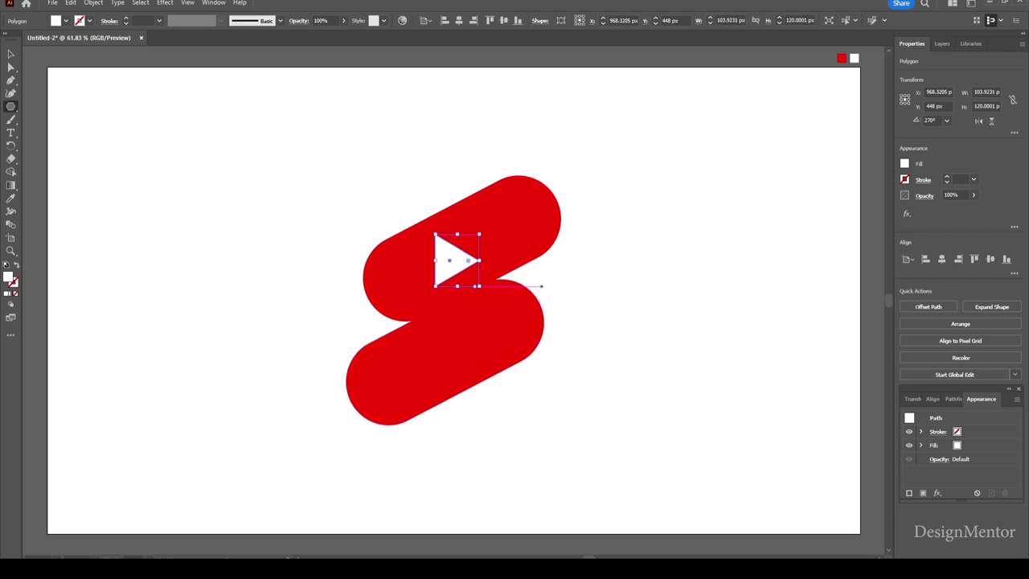
# - Select the white triangle and centre it on the artboard
pyautogui.press('v')
pyautogui.click(655, 286)
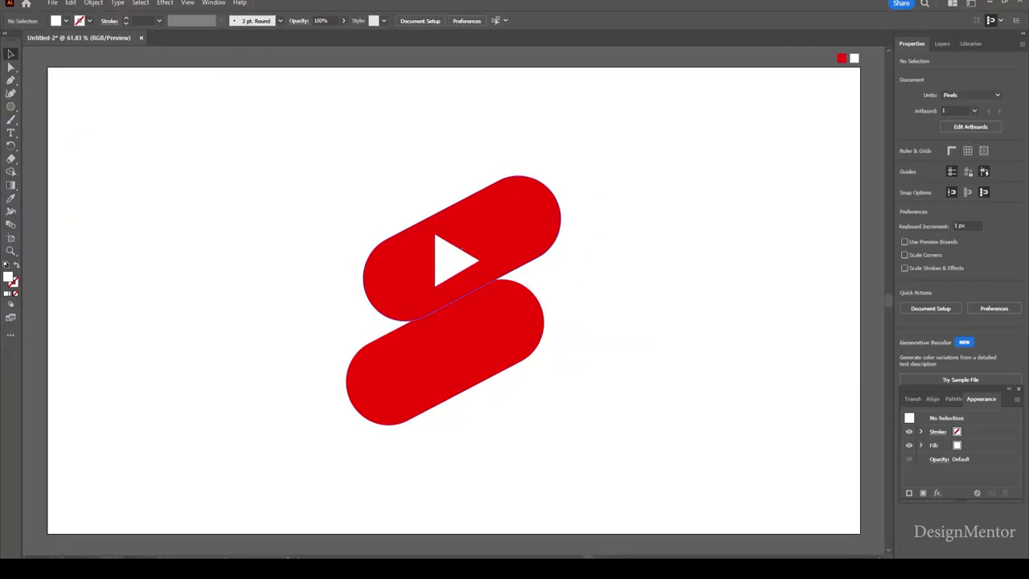
pyautogui.click(454, 262)
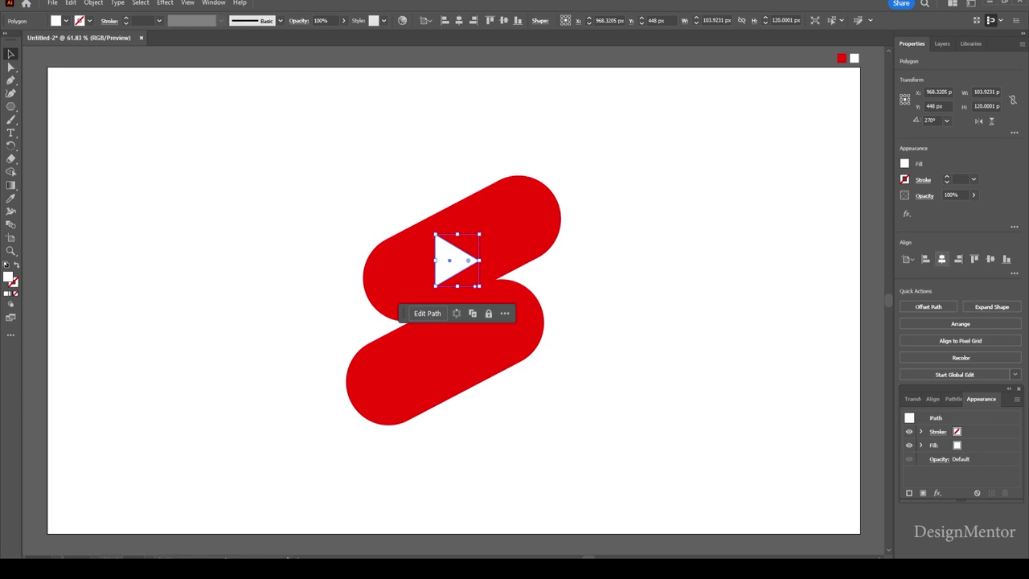
pyautogui.click(941, 259)
pyautogui.click(990, 259)
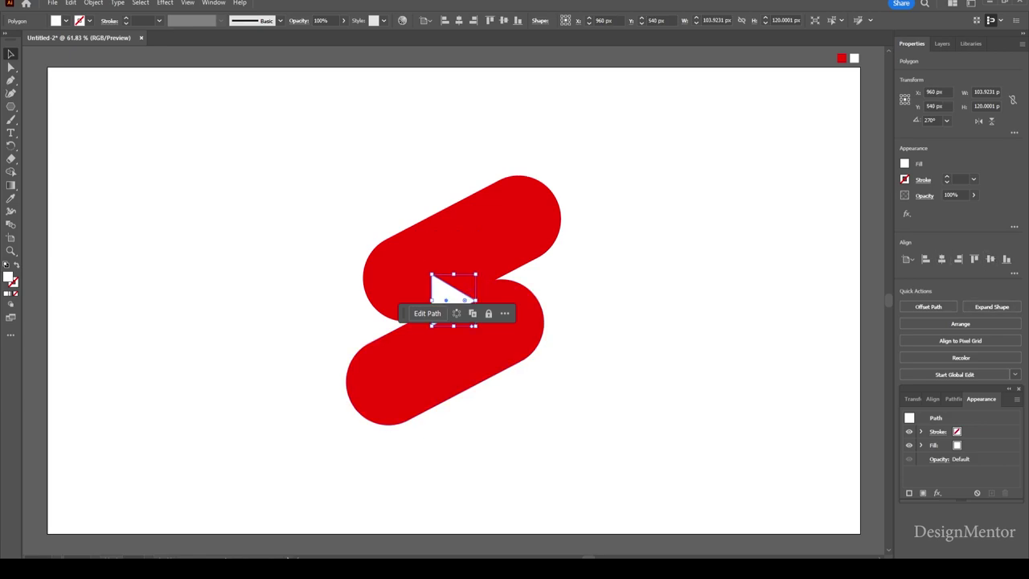
# - Enlarge the triangle to about 133 × 154 px, nudge it right to X 980 px, and select everything
pyautogui.moveTo(475, 325); pyautogui.dragTo(483, 332)
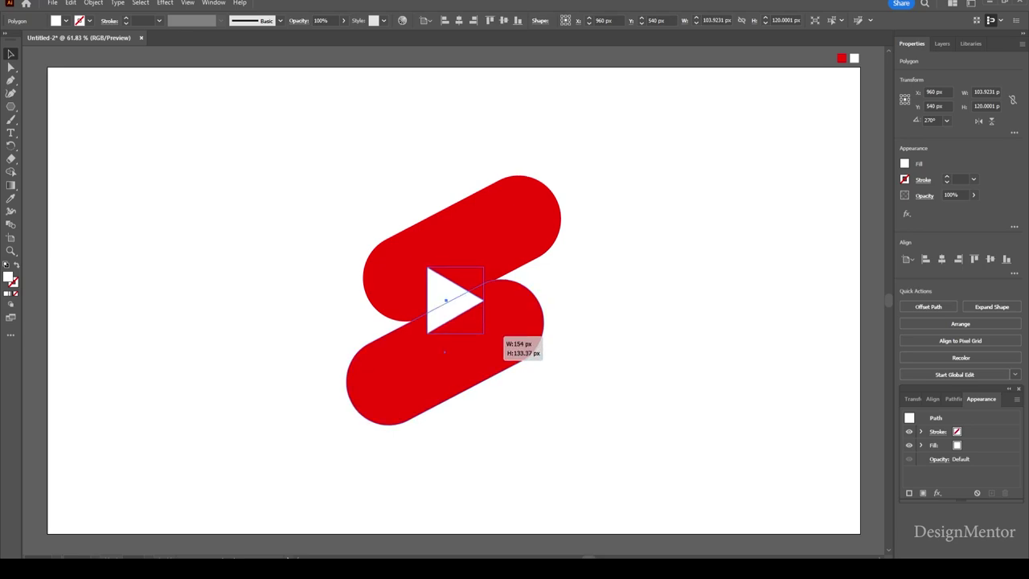
pyautogui.moveTo(483, 333); pyautogui.dragTo(483, 333)
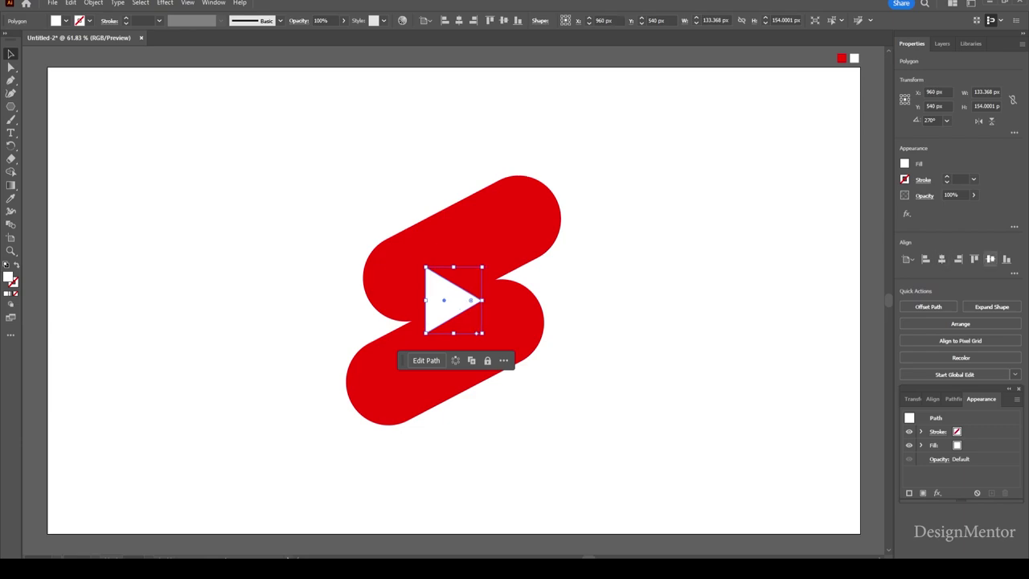
pyautogui.hotkey('ctrl', 'shift', 'a')
pyautogui.click(443, 300)
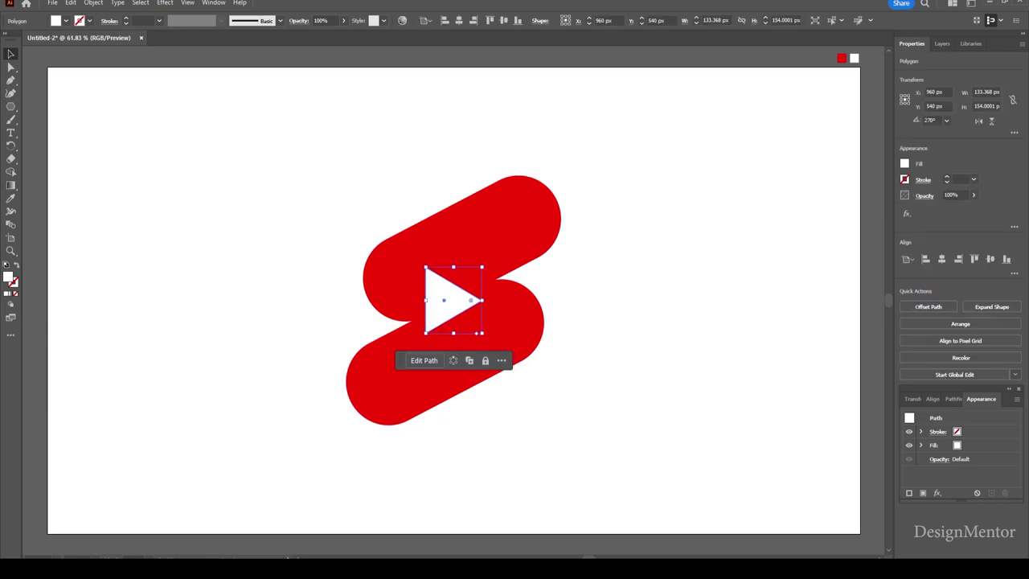
pyautogui.hotkey('shift', 'Right')
pyautogui.hotkey('shift', 'Right')
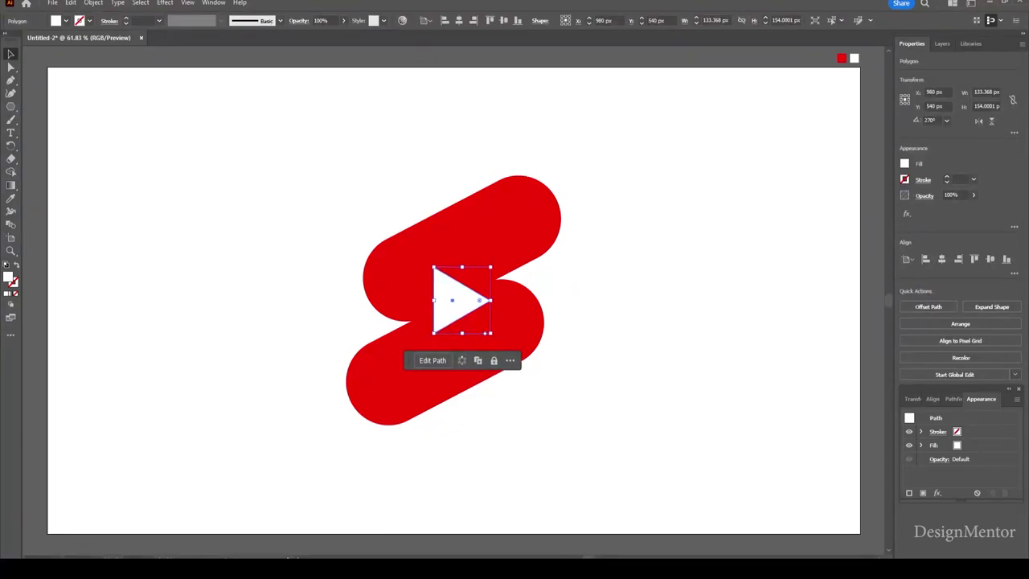
pyautogui.hotkey('ctrl', 'shift', 'a')
pyautogui.hotkey('ctrl', 'a')
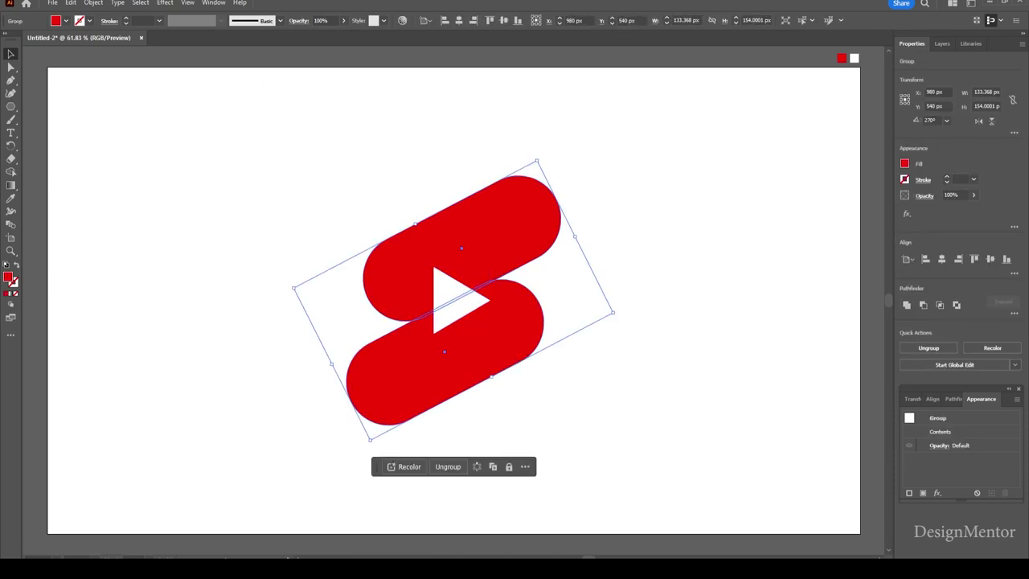
# - Place a copy of the S logo to the left and ungroup the original
pyautogui.moveTo(450, 306); pyautogui.dragTo(321, 306)
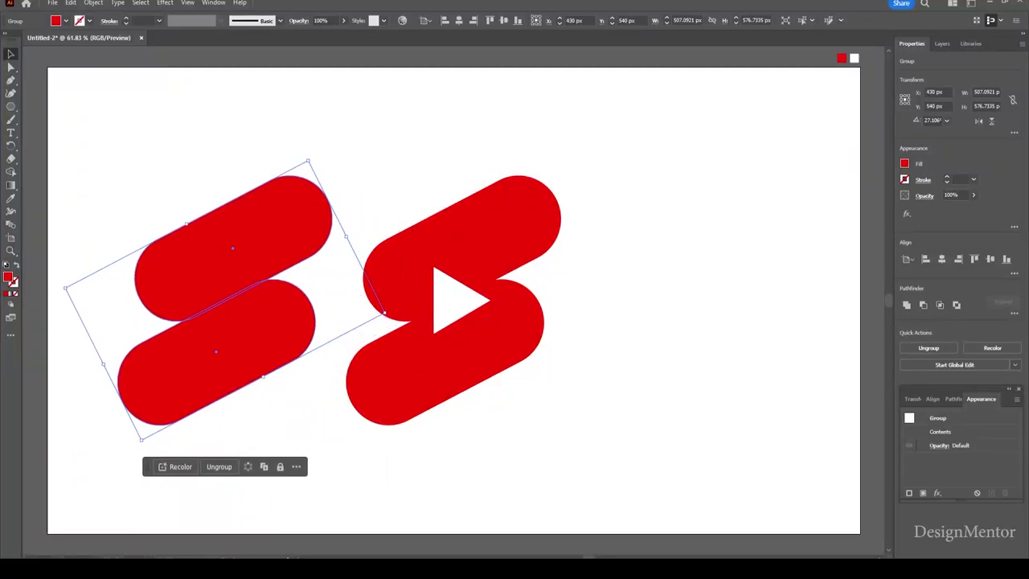
pyautogui.moveTo(321, 305); pyautogui.dragTo(193, 305)
pyautogui.click(482, 229)
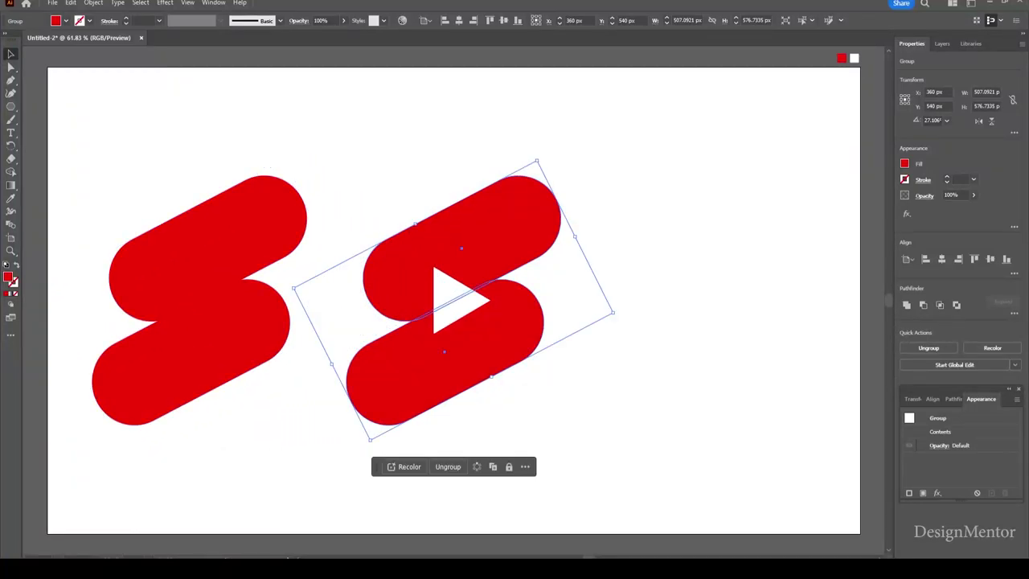
pyautogui.rightClick(487, 222)
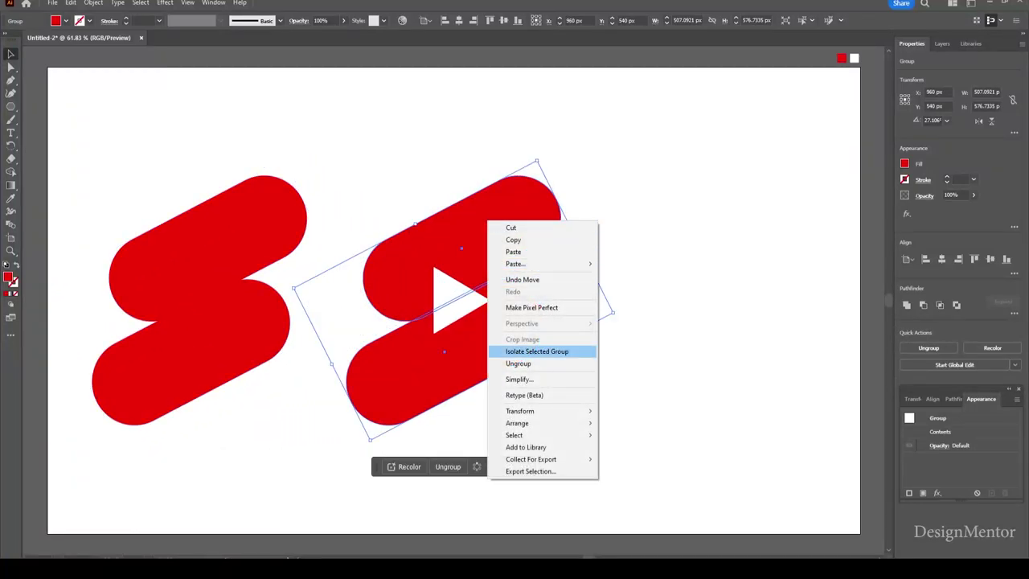
pyautogui.click(519, 364)
# - Copy the white play triangle onto the left S
pyautogui.click(498, 217)
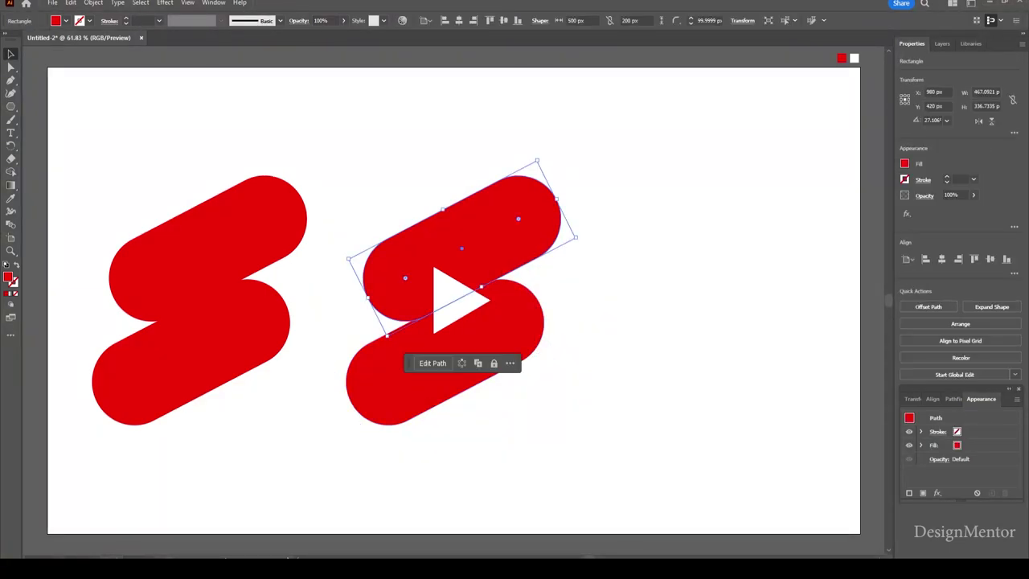
pyautogui.hotkey('ctrl', 'shift', 'a')
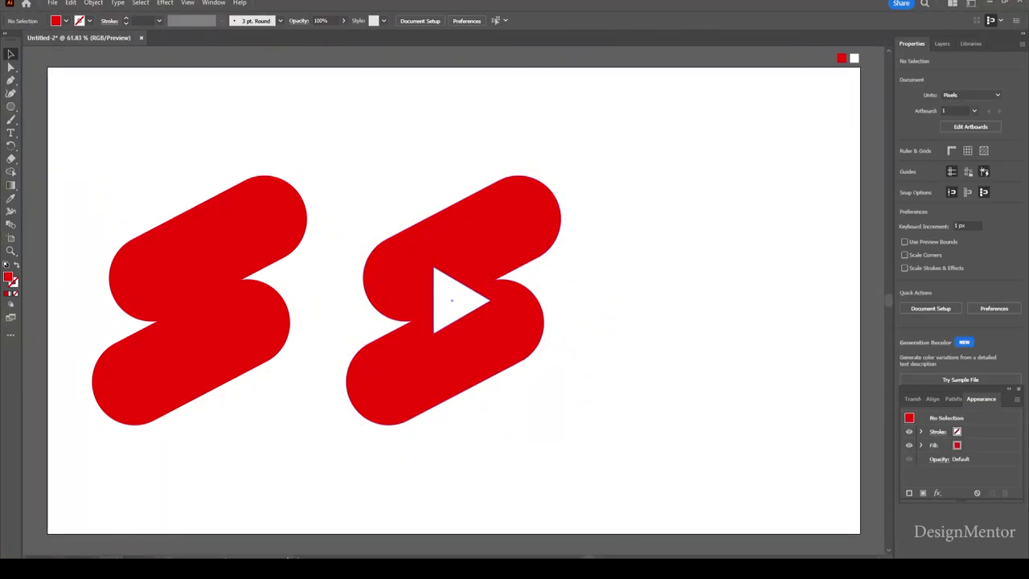
pyautogui.click(451, 301)
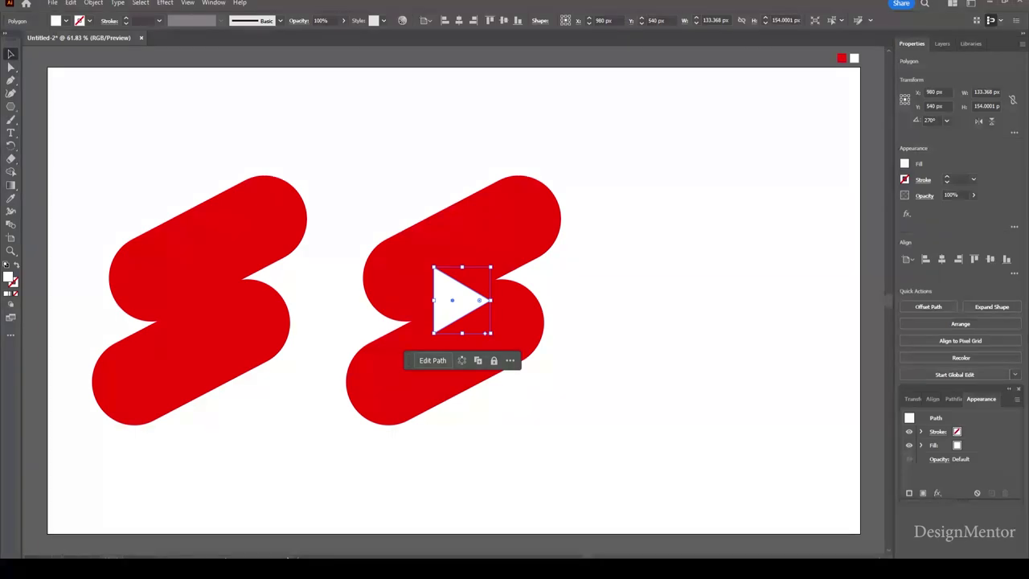
pyautogui.press('a')
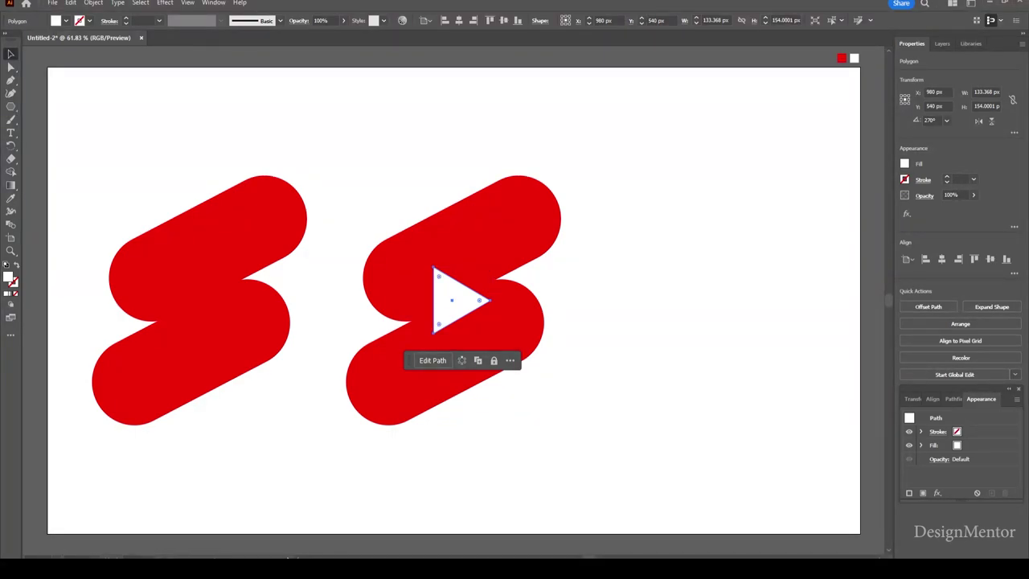
pyautogui.moveTo(462, 301); pyautogui.dragTo(233, 300)
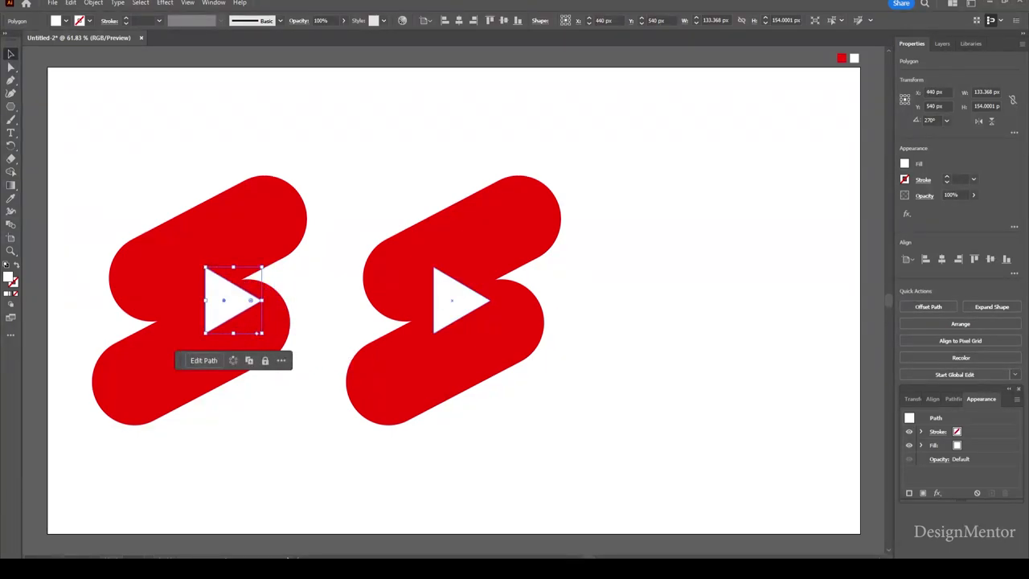
pyautogui.click(459, 300)
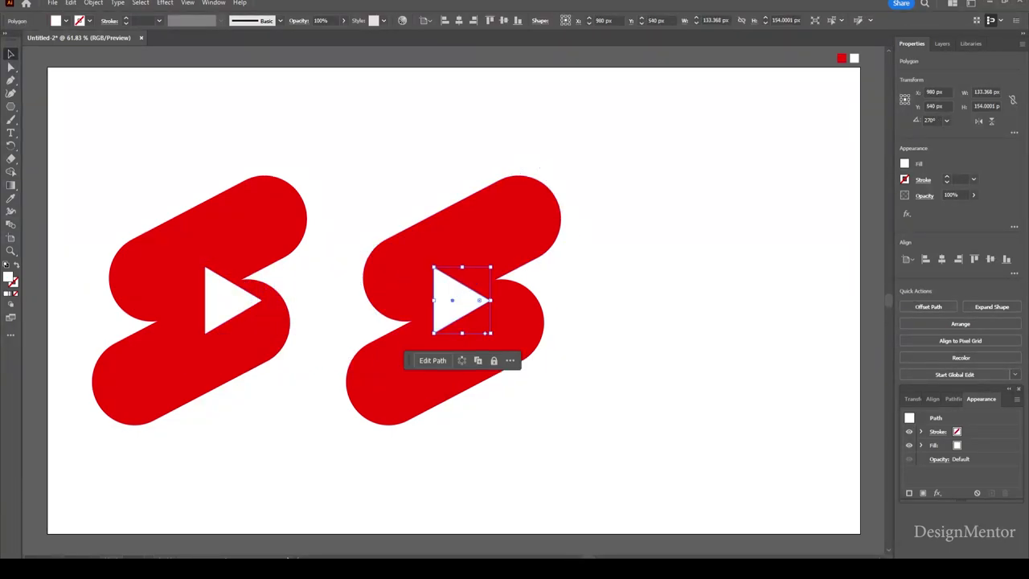
# - Subtract the triangle from the right S's top rounded shape with Minus Front
pyautogui.keyDown('shift'); pyautogui.click(540, 188); pyautogui.keyUp('shift')
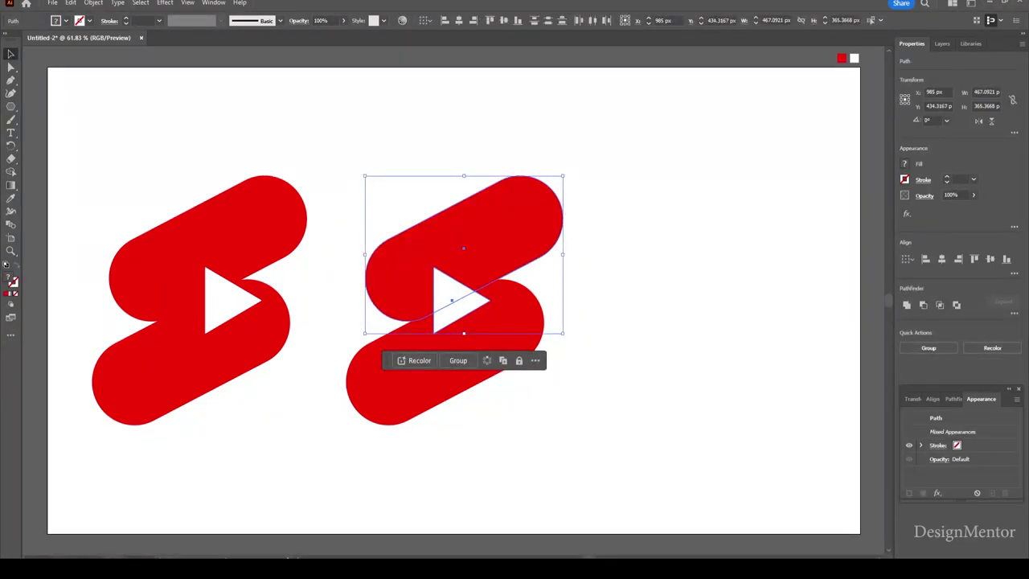
pyautogui.click(953, 398)
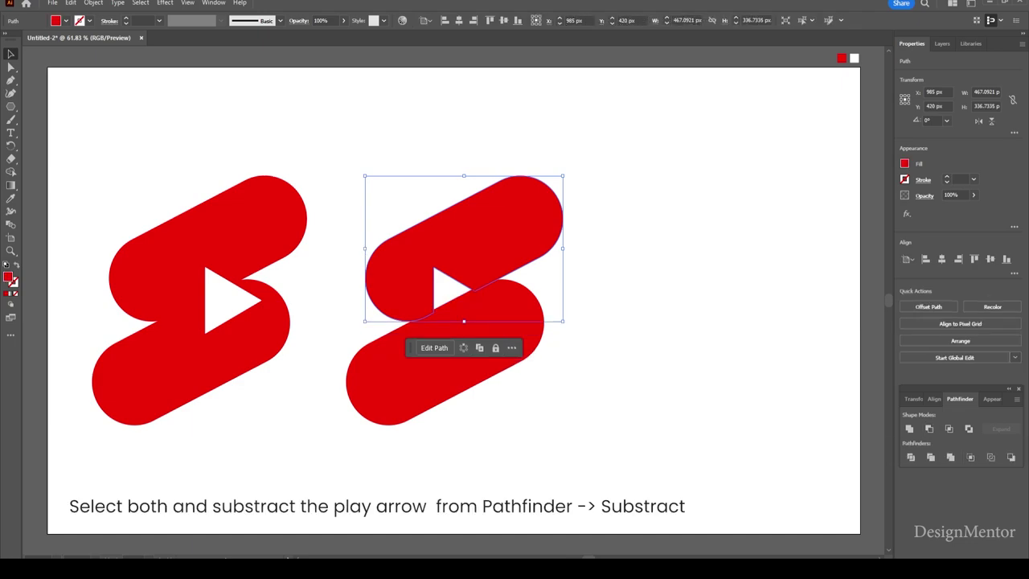
pyautogui.click(928, 428)
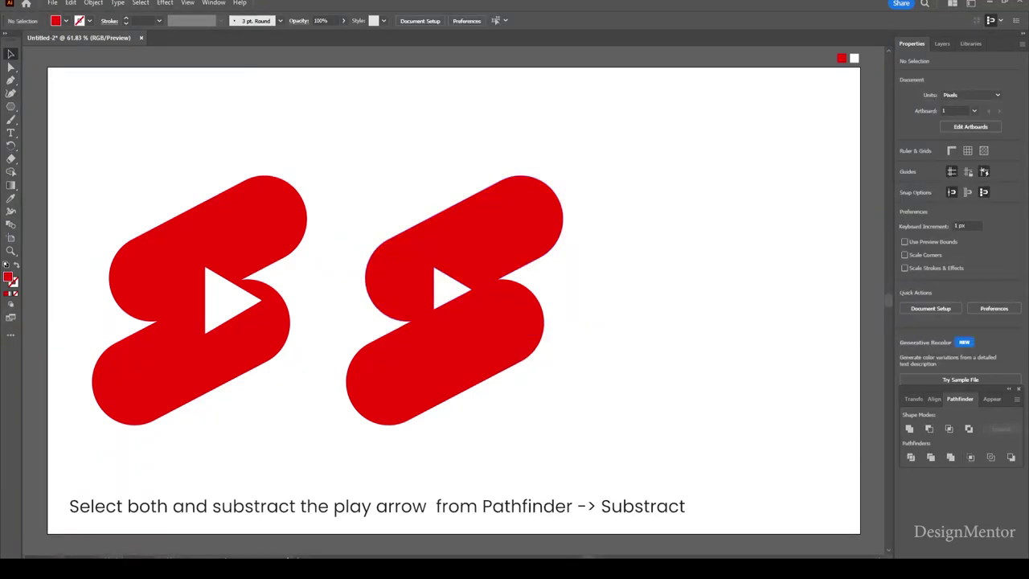
# - Copy the triangle back onto the right S and subtract it from the lower rounded shape
pyautogui.click(229, 299)
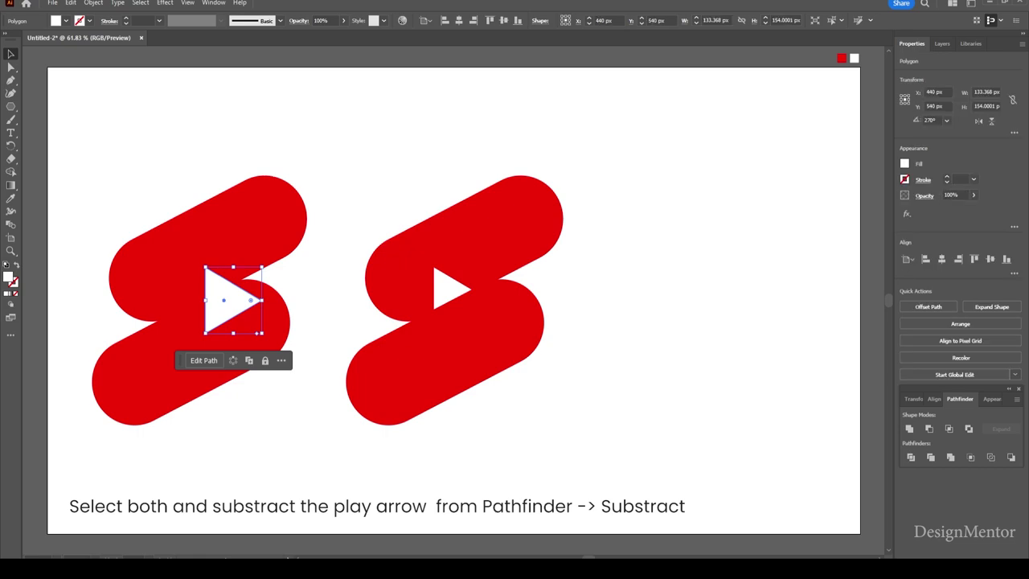
pyautogui.moveTo(233, 299); pyautogui.dragTo(461, 299)
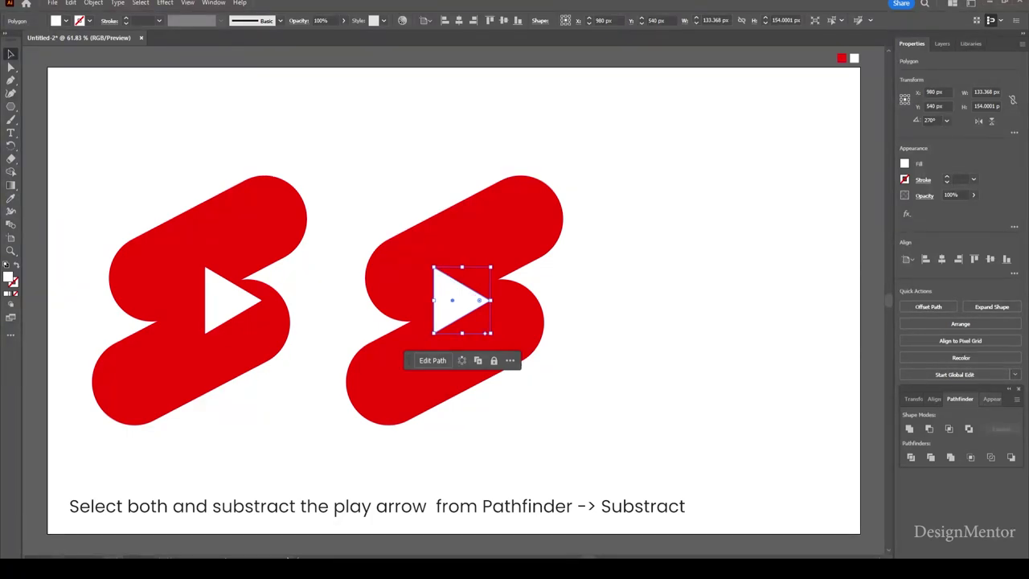
pyautogui.click(683, 201)
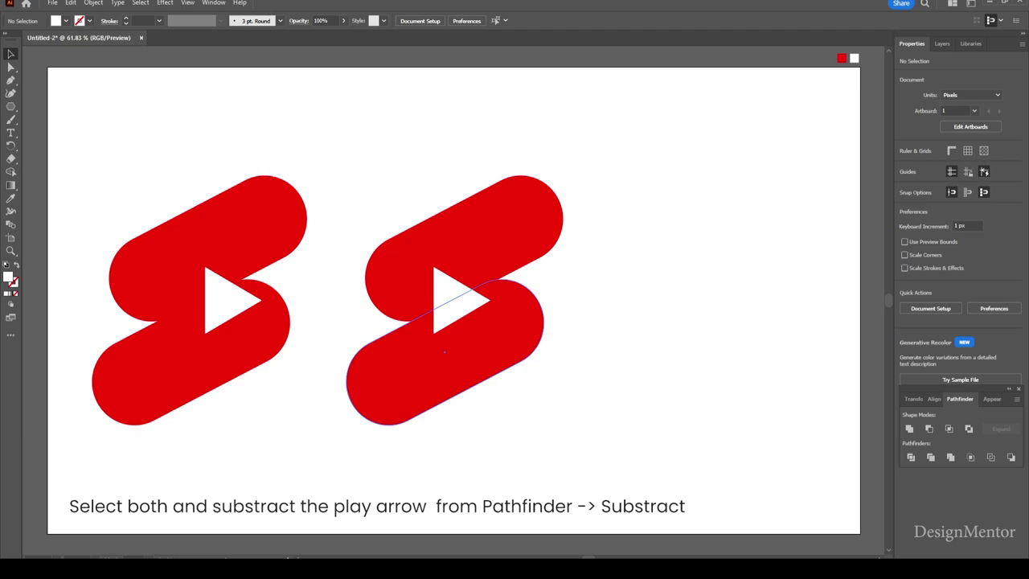
pyautogui.click(450, 377)
pyautogui.keyDown('shift'); pyautogui.click(447, 297); pyautogui.keyUp('shift')
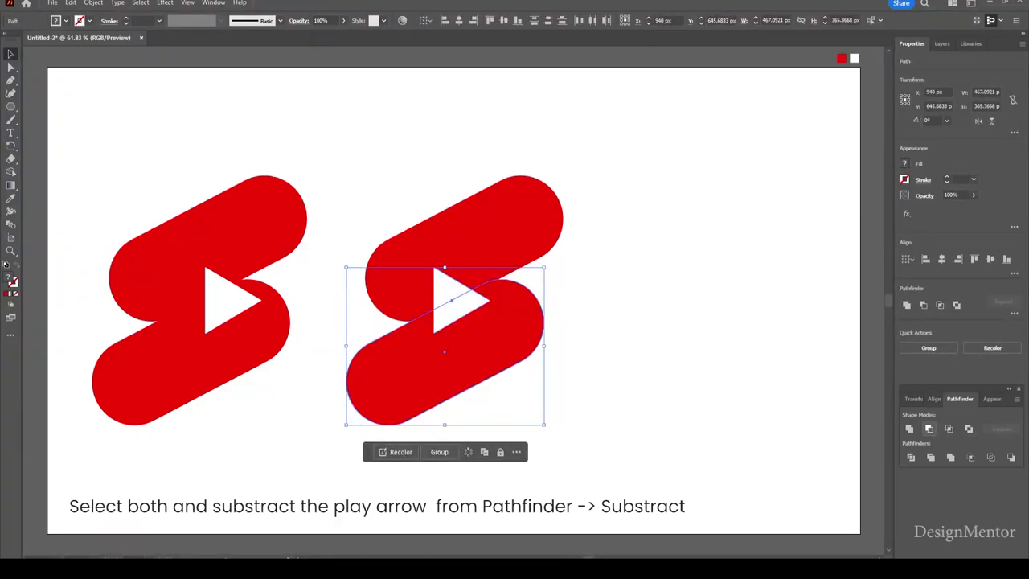
pyautogui.click(929, 428)
# - Clear the selection and reselect the upper rounded shape of the right S
pyautogui.hotkey('ctrl', 'shift', 'a')
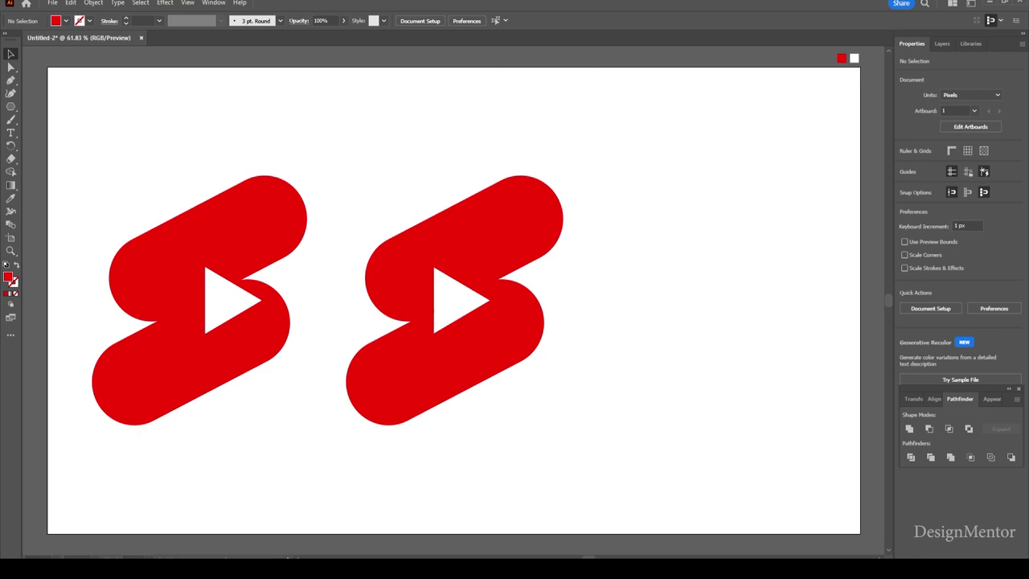
pyautogui.click(482, 217)
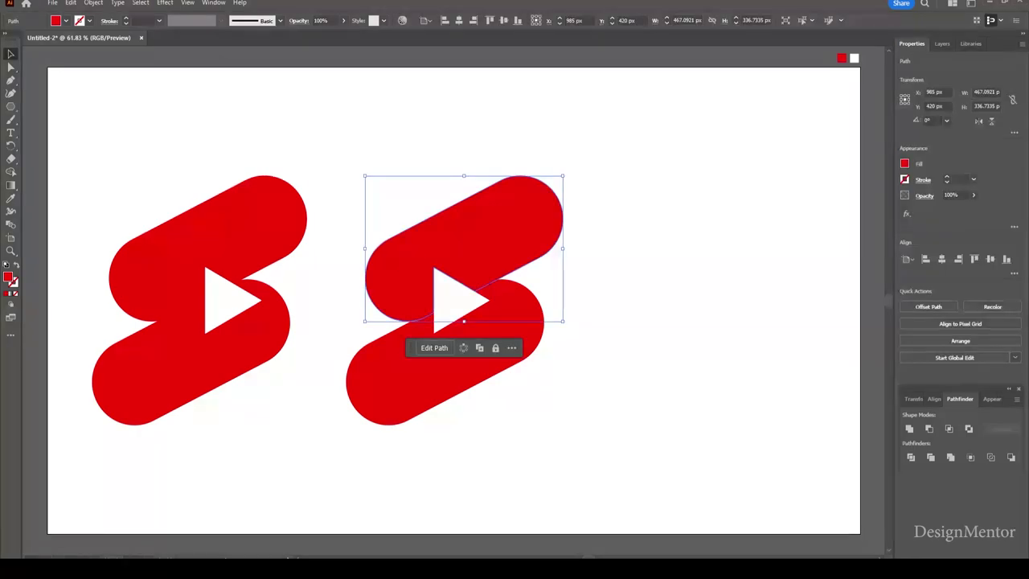
pyautogui.click(450, 378)
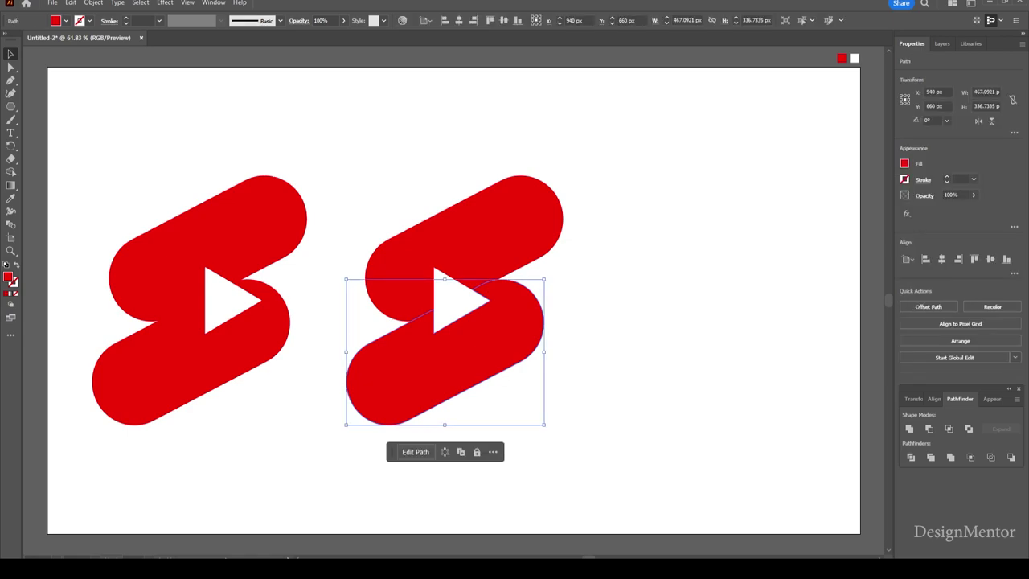
pyautogui.click(611, 241)
pyautogui.click(499, 209)
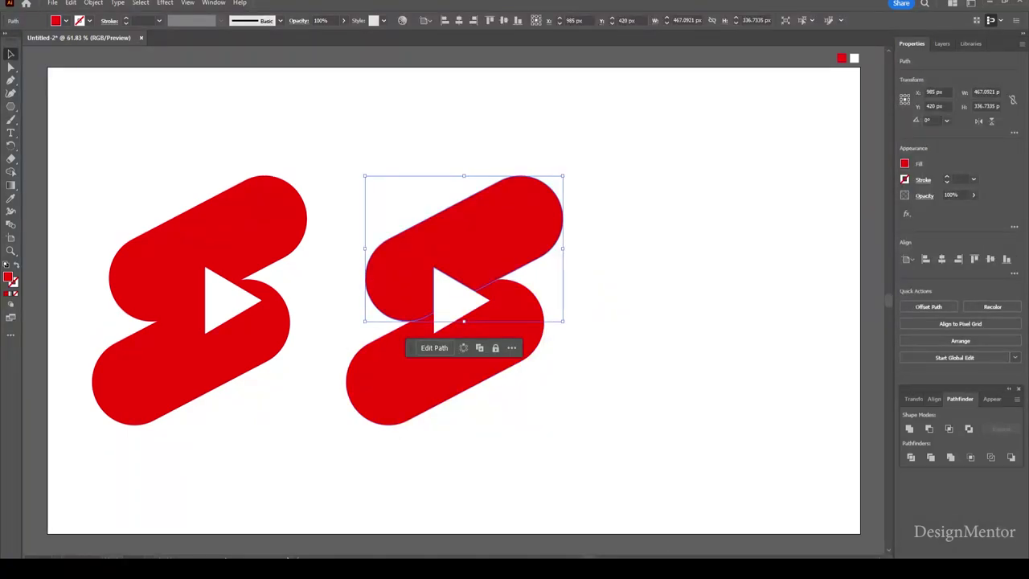
# - Inflate the upper pill into 3D from the 3D and Materials panel
pyautogui.click(213, 2)
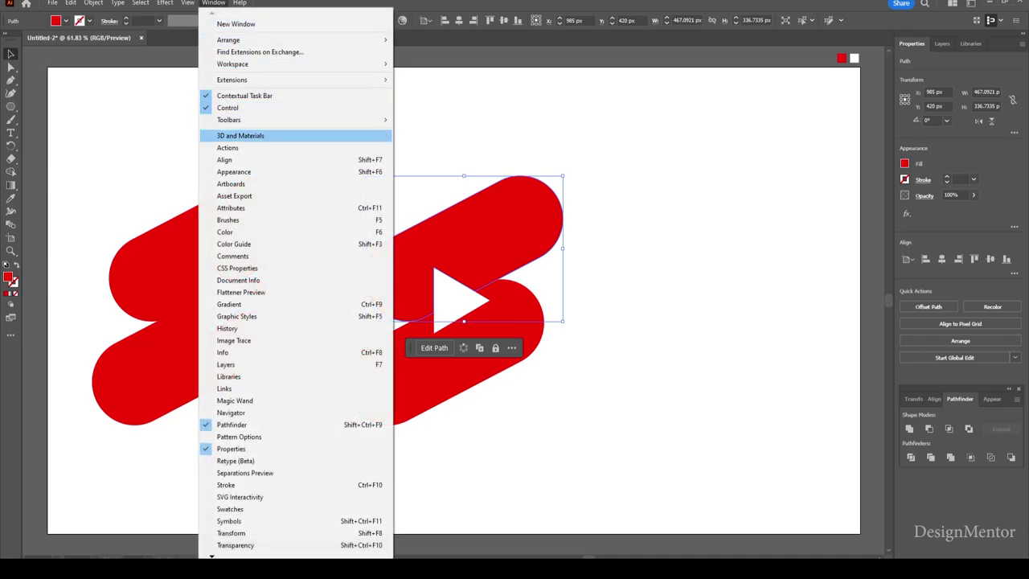
pyautogui.click(240, 135)
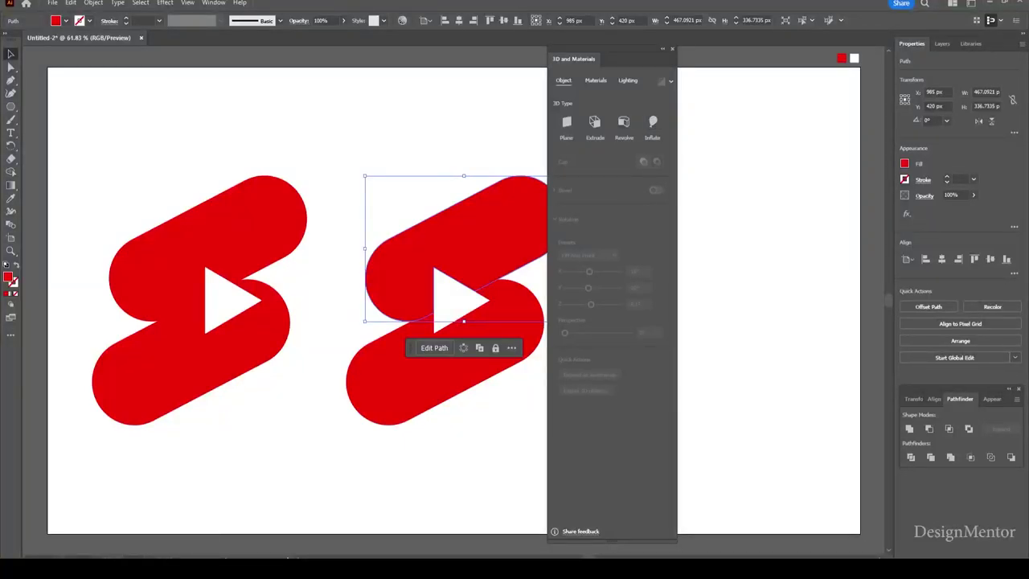
pyautogui.click(652, 123)
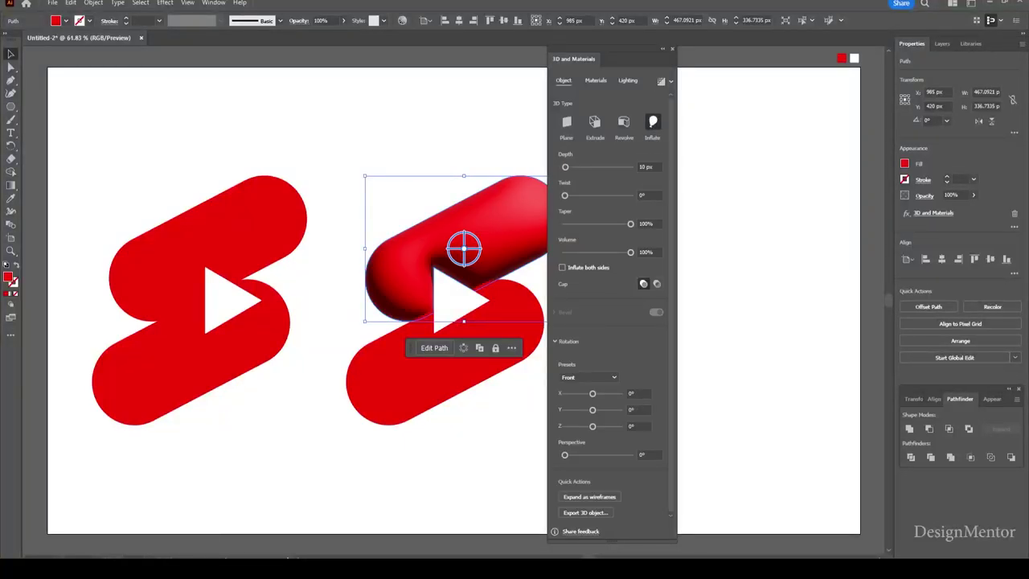
pyautogui.moveTo(595, 59); pyautogui.dragTo(673, 57)
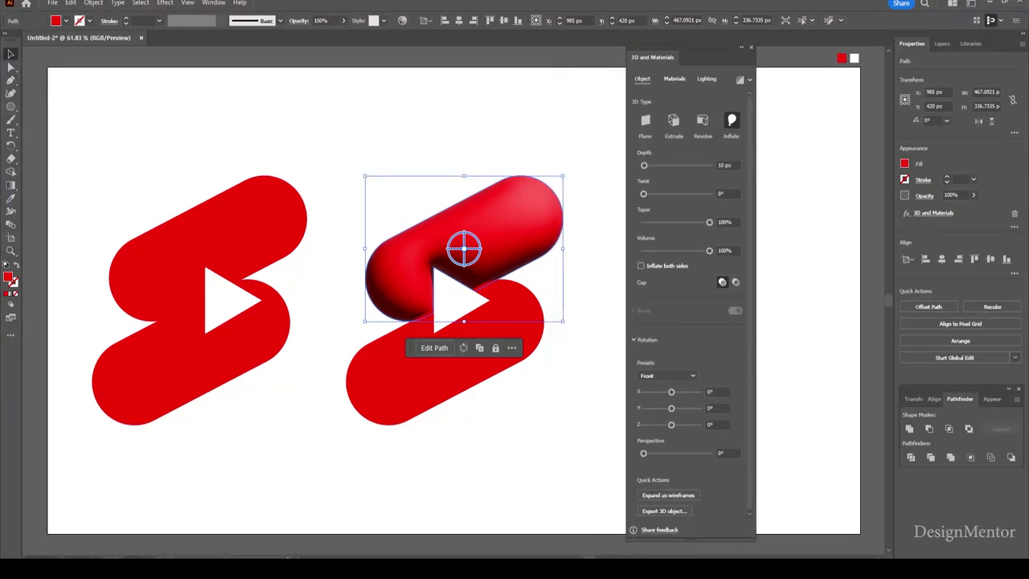
# - Give the pill a glossy material with roughness 0 and metallic 0.59
pyautogui.click(675, 78)
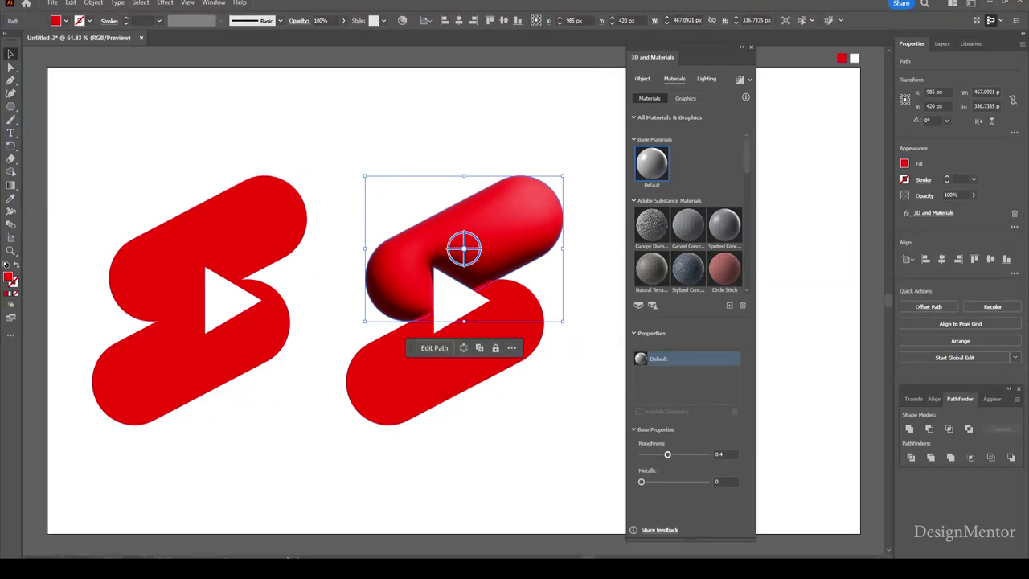
pyautogui.moveTo(668, 454)
pyautogui.mouseDown()
pyautogui.moveTo(641, 454)
pyautogui.moveTo(644, 481)
pyautogui.moveTo(679, 481)
pyautogui.mouseUp()
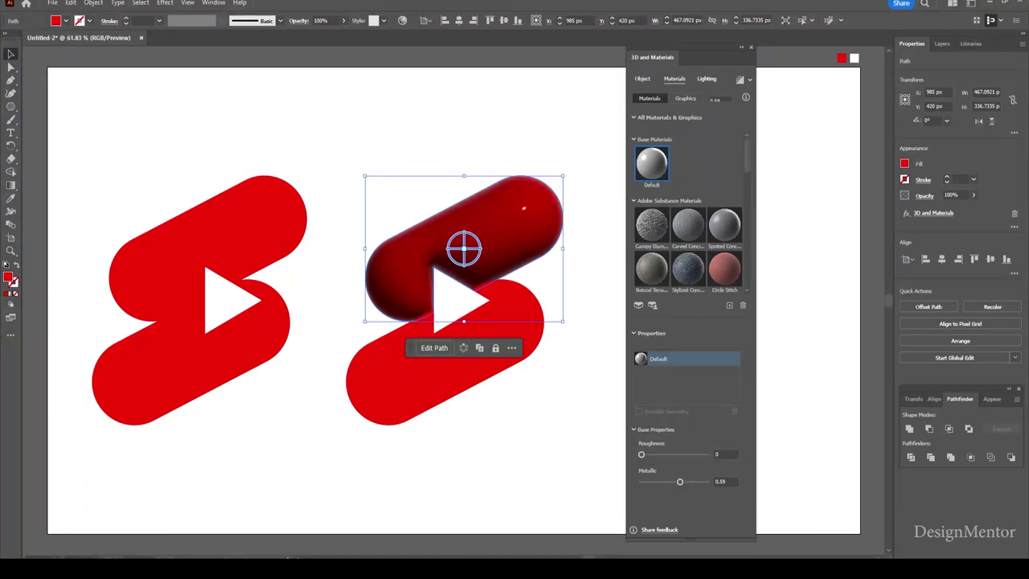
pyautogui.click(707, 78)
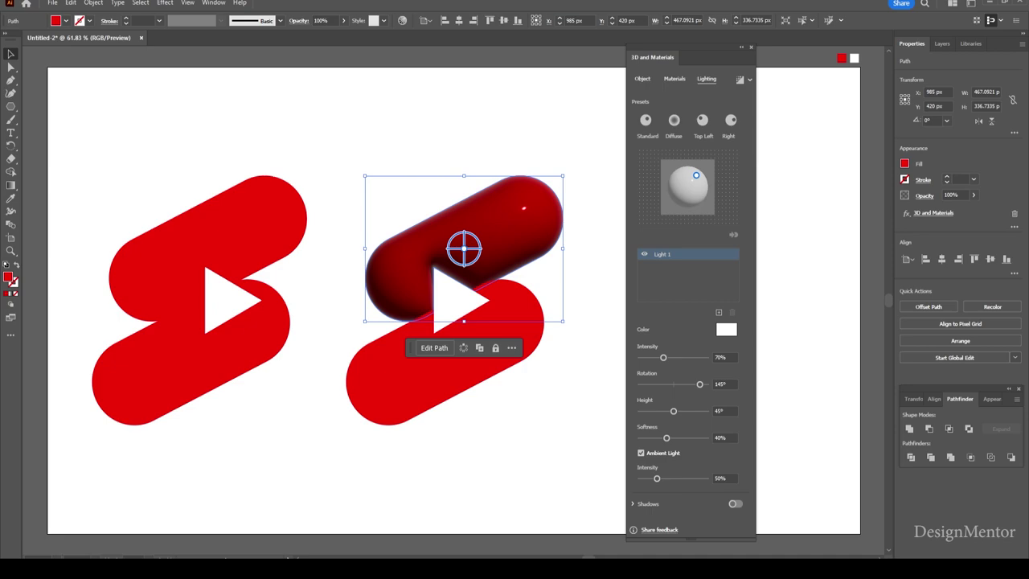
# - Raise the upper pill's light intensity to 140%, its height, and ambient light to 117%
pyautogui.moveTo(663, 357); pyautogui.dragTo(686, 357)
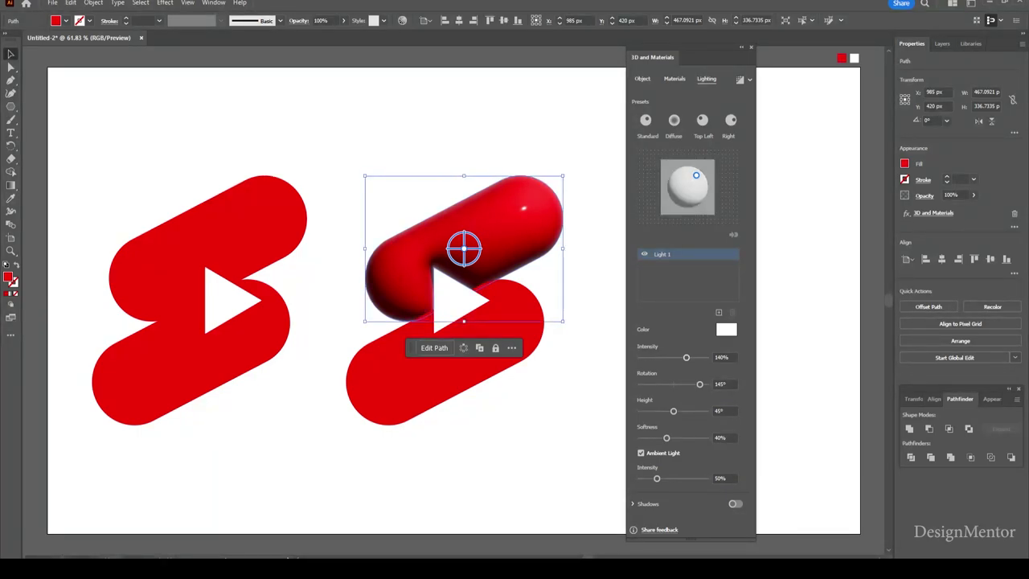
pyautogui.moveTo(674, 411)
pyautogui.mouseDown()
pyautogui.moveTo(689, 411)
pyautogui.moveTo(687, 437)
pyautogui.mouseUp()
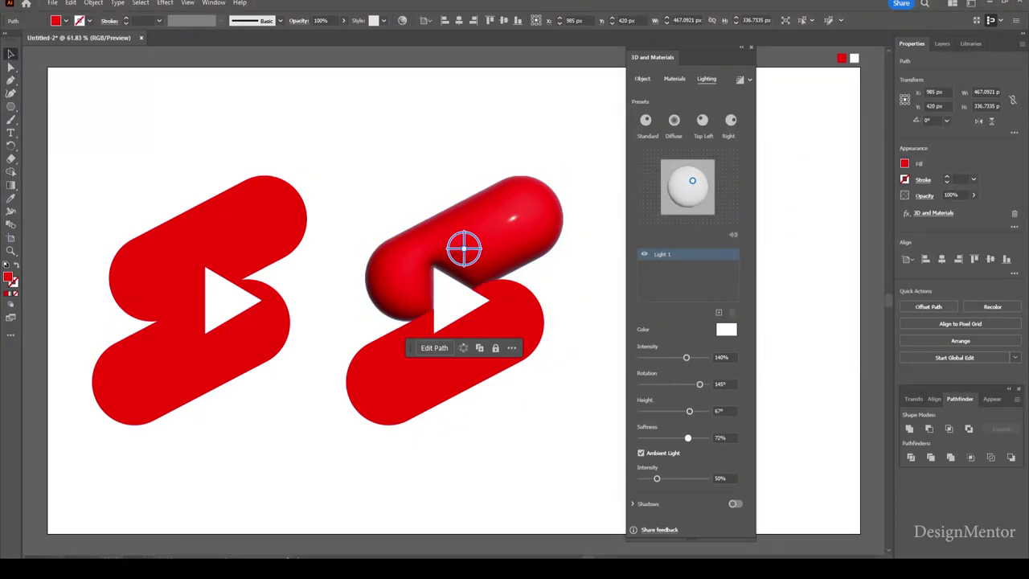
pyautogui.moveTo(656, 478); pyautogui.dragTo(679, 479)
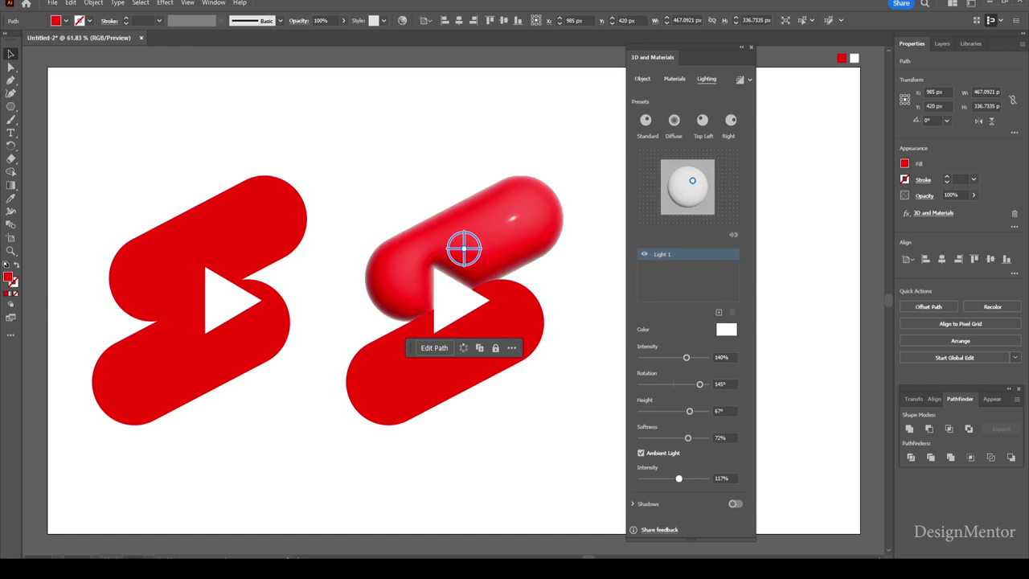
# - Turn on Shadows for the upper pill with Shadow Bounds set to 0
pyautogui.click(734, 503)
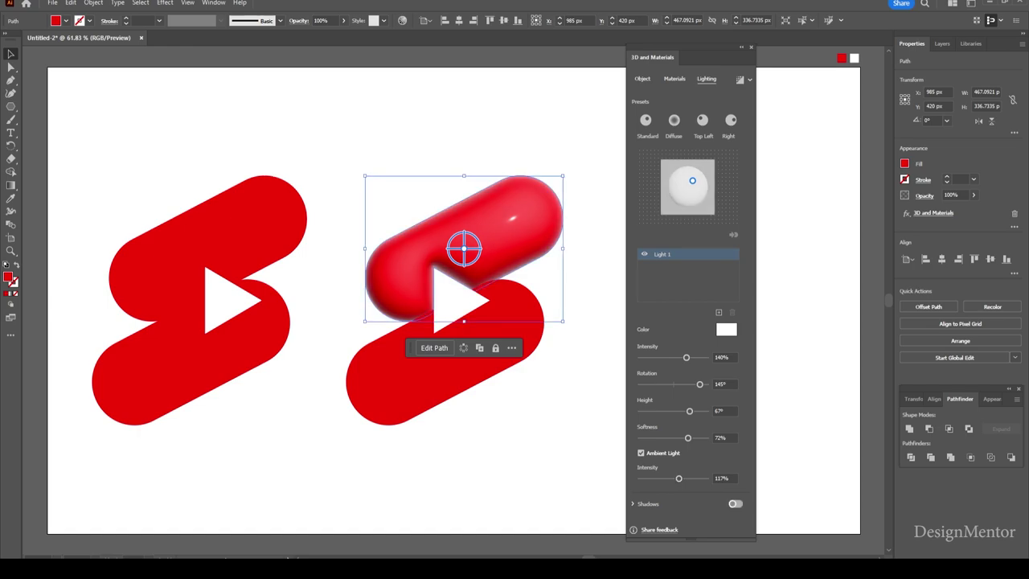
pyautogui.scroll(-2, 690, 322)
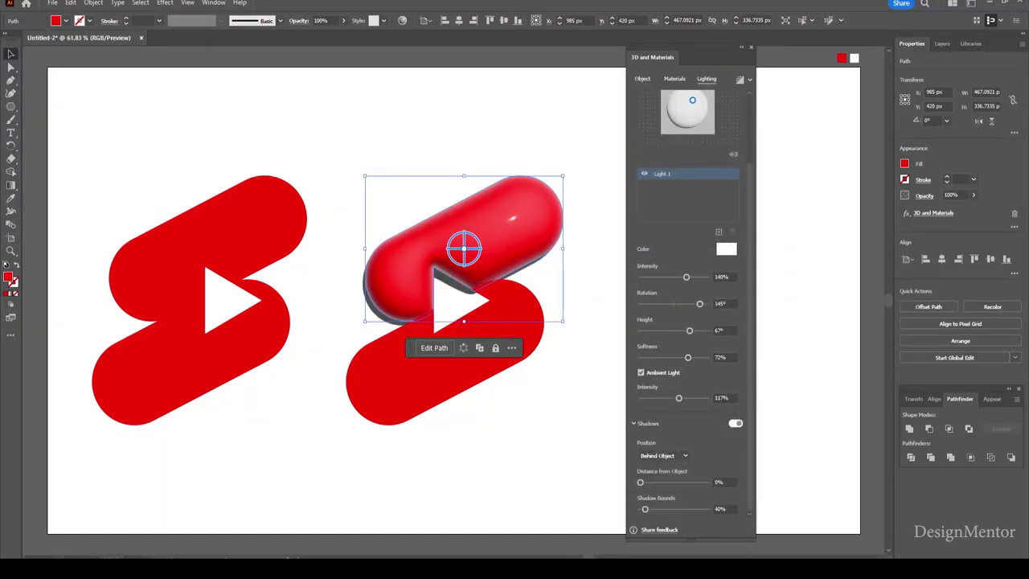
pyautogui.click(645, 508)
pyautogui.write('0')
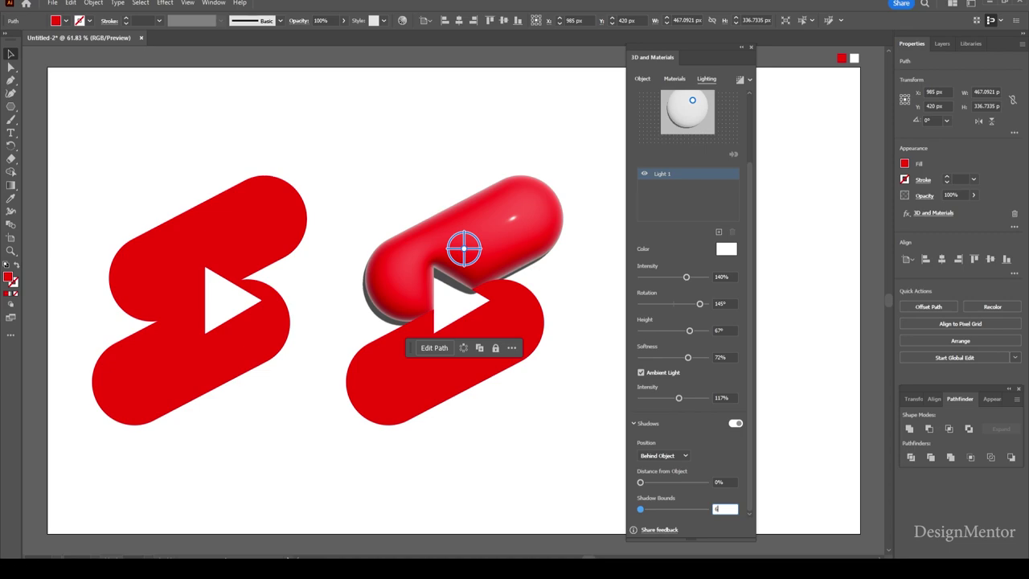
pyautogui.click(675, 78)
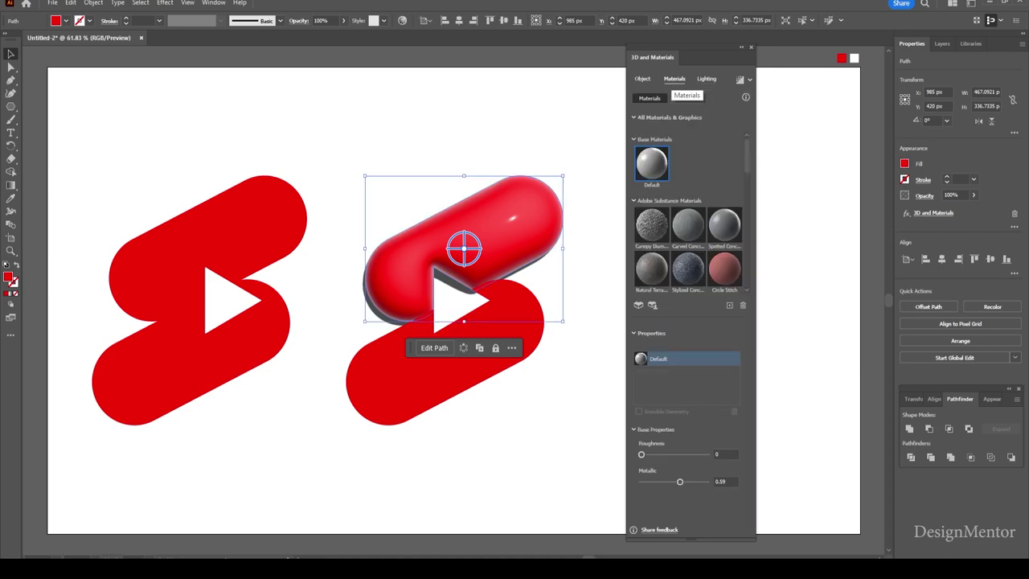
# - Push the light intensity up, set Softness to 84%, then settle intensity at 129%
pyautogui.click(707, 78)
pyautogui.moveTo(685, 357); pyautogui.dragTo(692, 356)
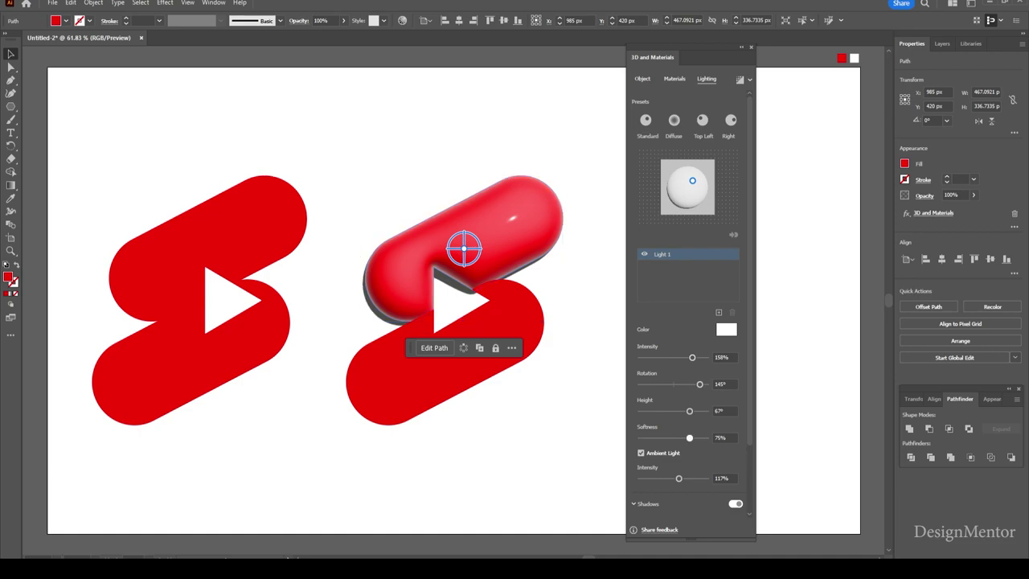
pyautogui.moveTo(687, 437); pyautogui.dragTo(695, 437)
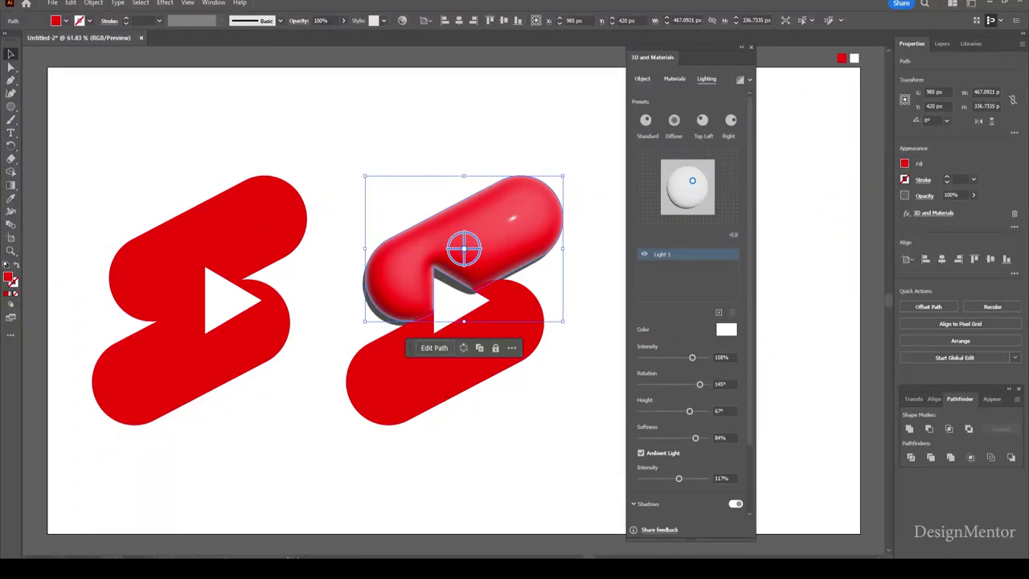
pyautogui.moveTo(692, 357); pyautogui.dragTo(683, 357)
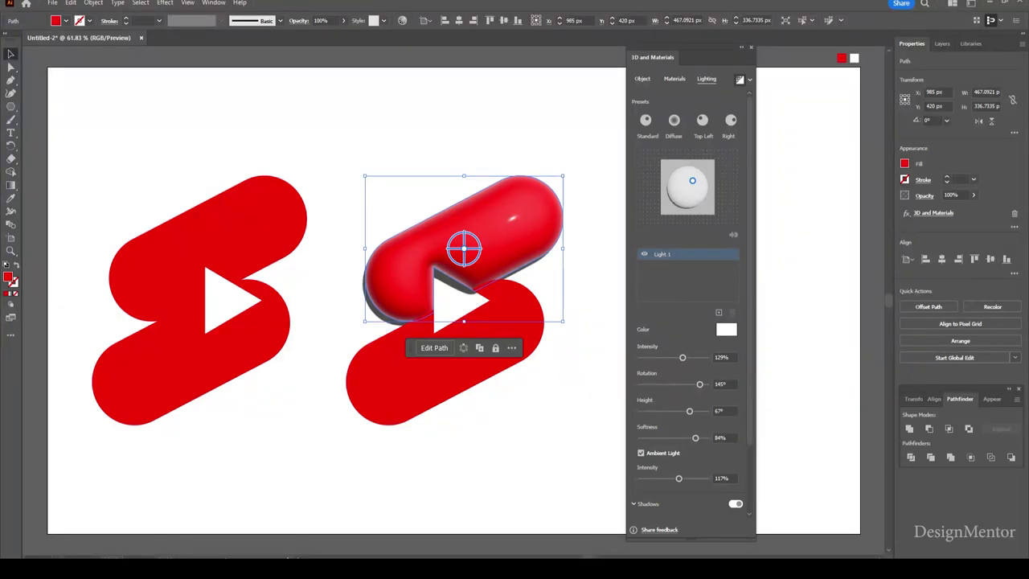
# - Enable Ray Tracing at High quality and render the upper pill
pyautogui.click(749, 79)
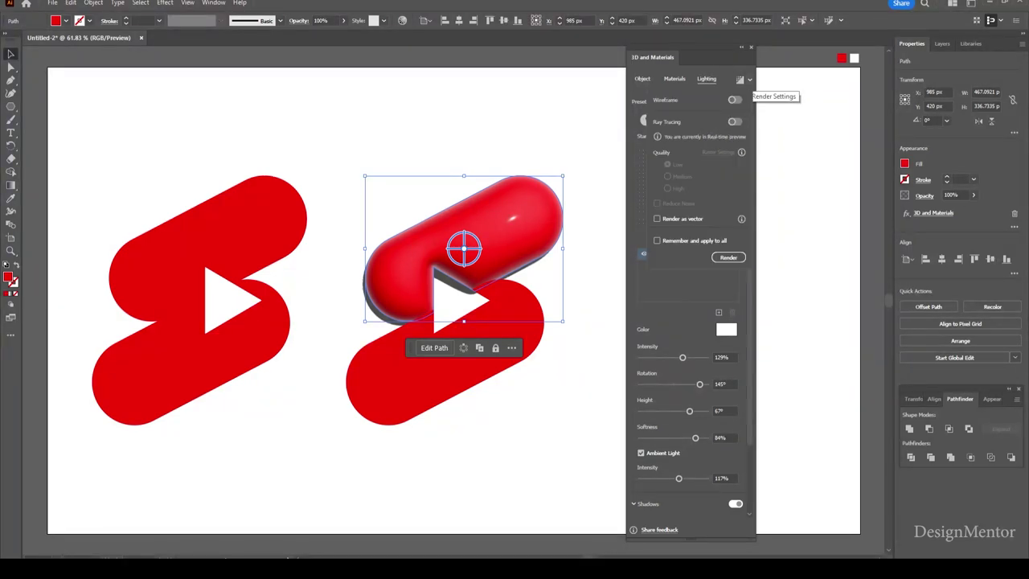
pyautogui.click(749, 79)
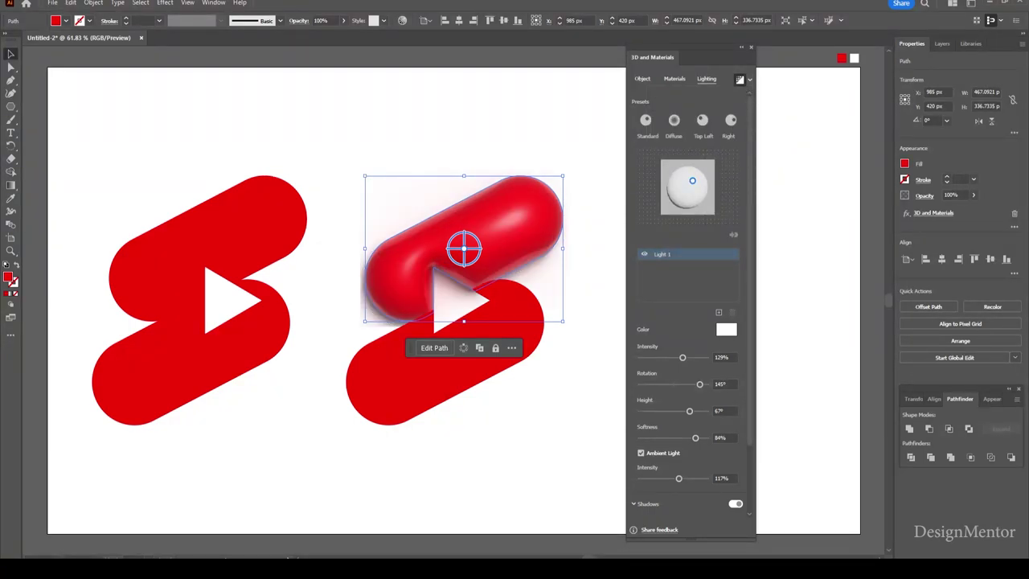
pyautogui.click(747, 79)
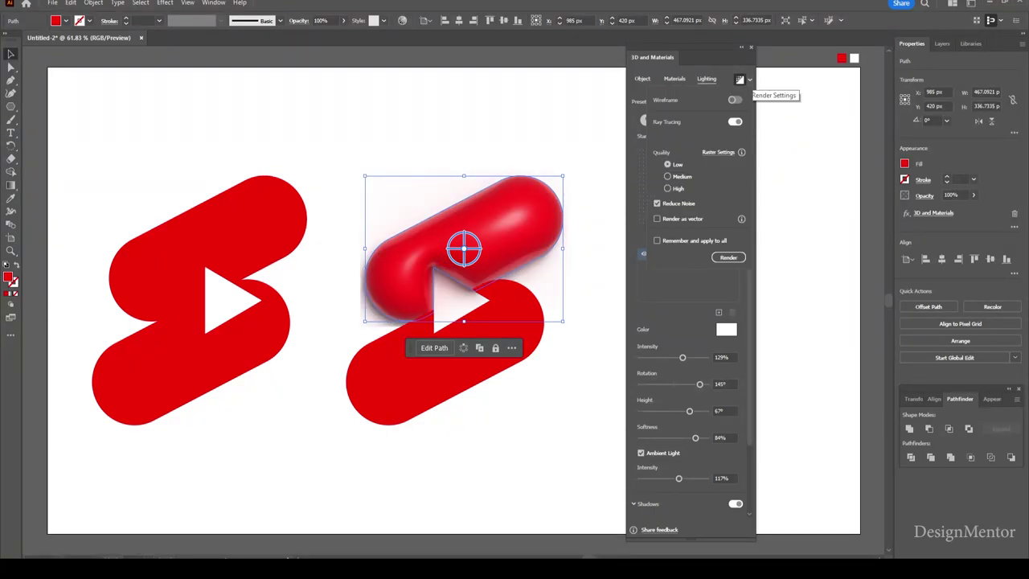
pyautogui.click(667, 188)
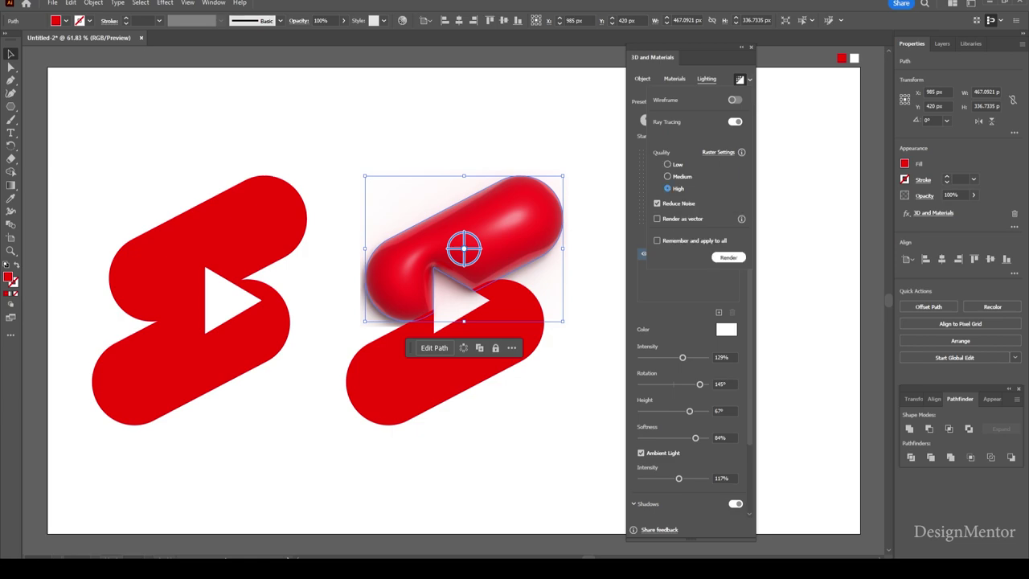
pyautogui.click(728, 257)
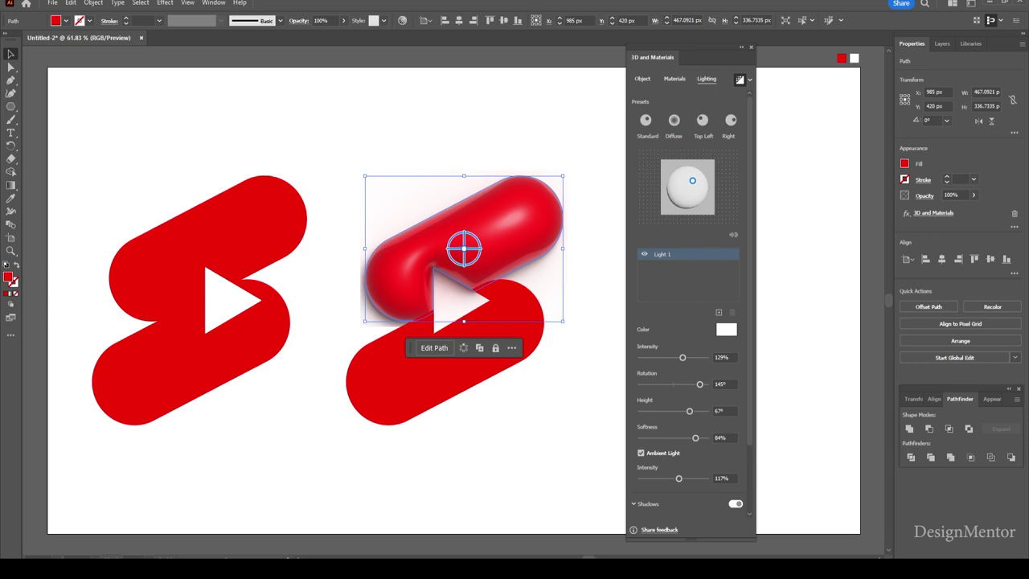
# - Inflate the lower half of the S in 3D with Roughness 0 and Metallic 0.58
pyautogui.click(595, 451)
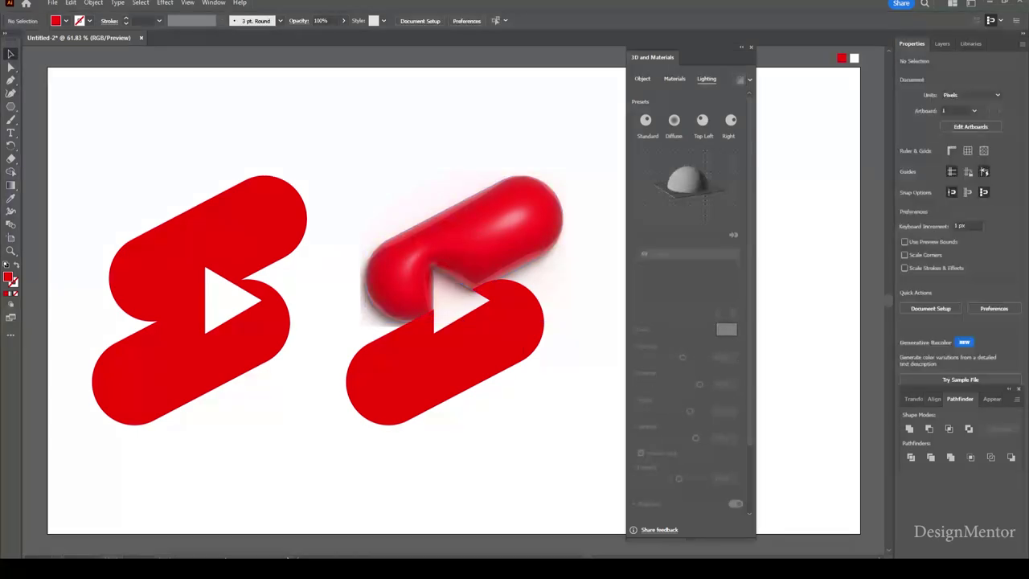
pyautogui.click(450, 377)
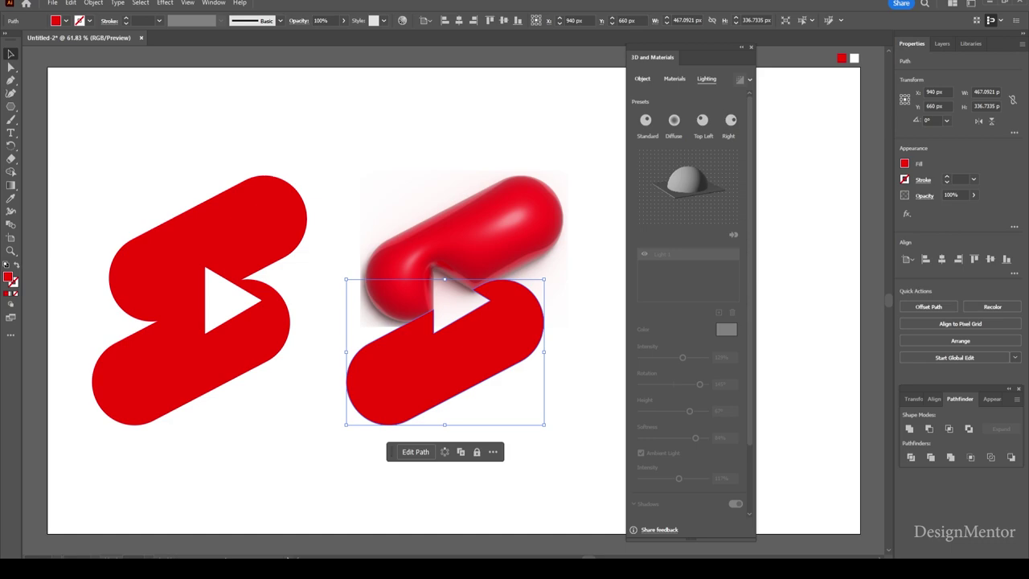
pyautogui.click(642, 78)
pyautogui.click(730, 121)
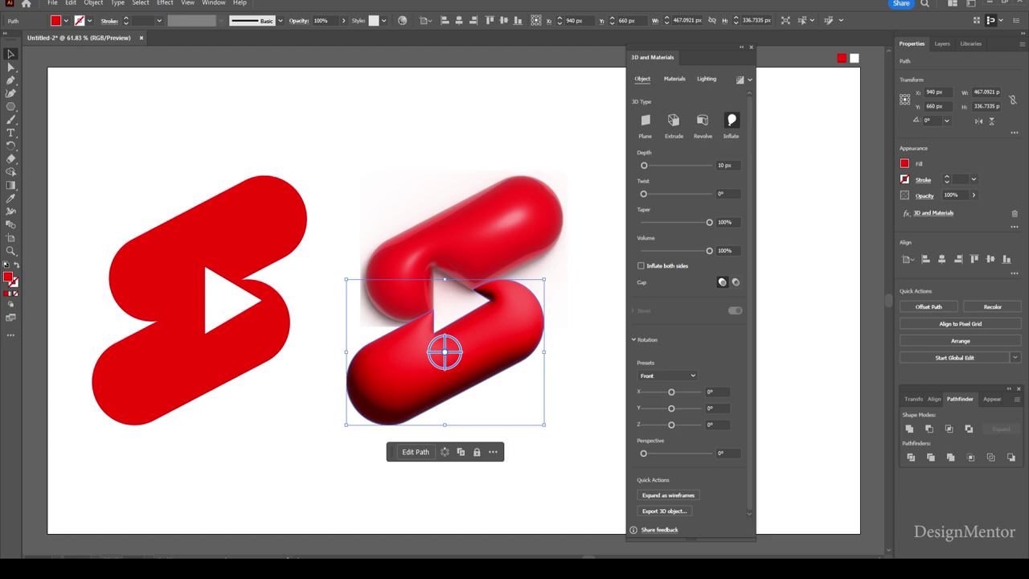
pyautogui.click(674, 78)
pyautogui.moveTo(667, 454)
pyautogui.mouseDown()
pyautogui.moveTo(641, 454)
pyautogui.moveTo(679, 481)
pyautogui.mouseUp()
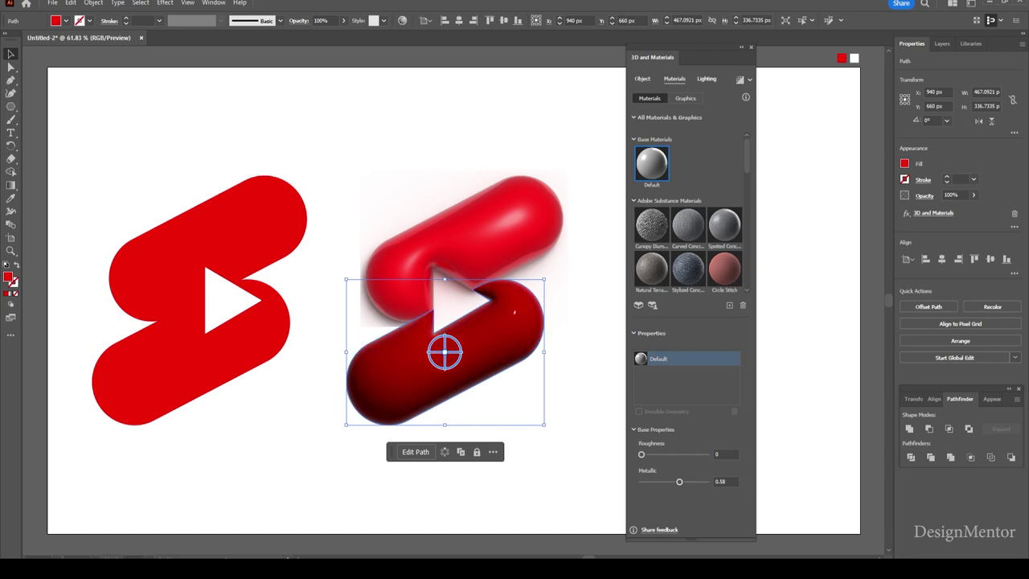
# - Light the lower pill at 107% intensity and 120% ambient, and turn on Shadows
pyautogui.click(706, 78)
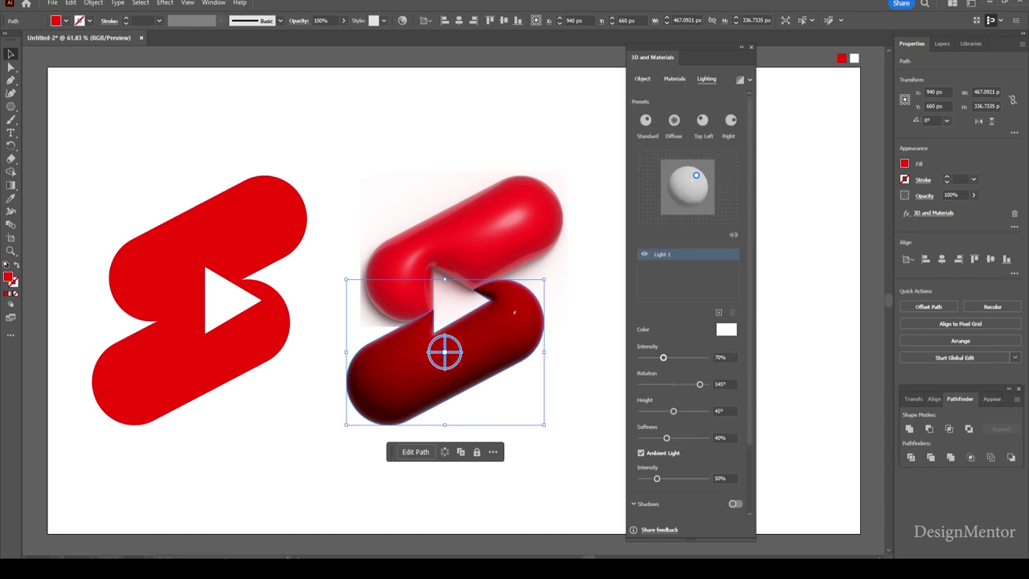
pyautogui.moveTo(663, 357); pyautogui.dragTo(675, 357)
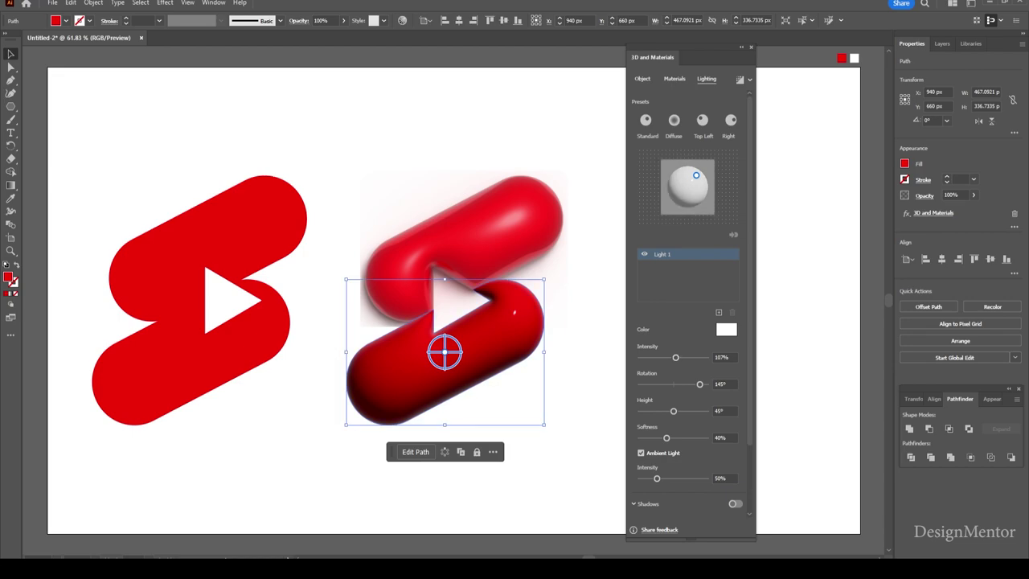
pyautogui.moveTo(672, 411); pyautogui.dragTo(684, 410)
pyautogui.moveTo(657, 479); pyautogui.dragTo(679, 478)
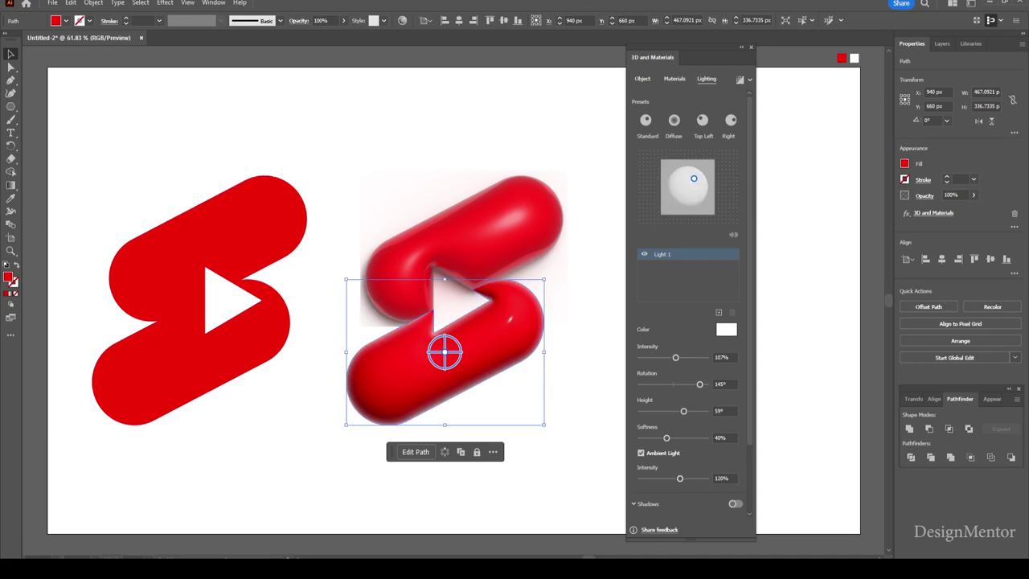
pyautogui.click(736, 503)
pyautogui.scroll(-1, 735, 491)
# - Try Shadow Bounds values on the lower pill, then switch its shadow off
pyautogui.scroll(-1, 688, 322)
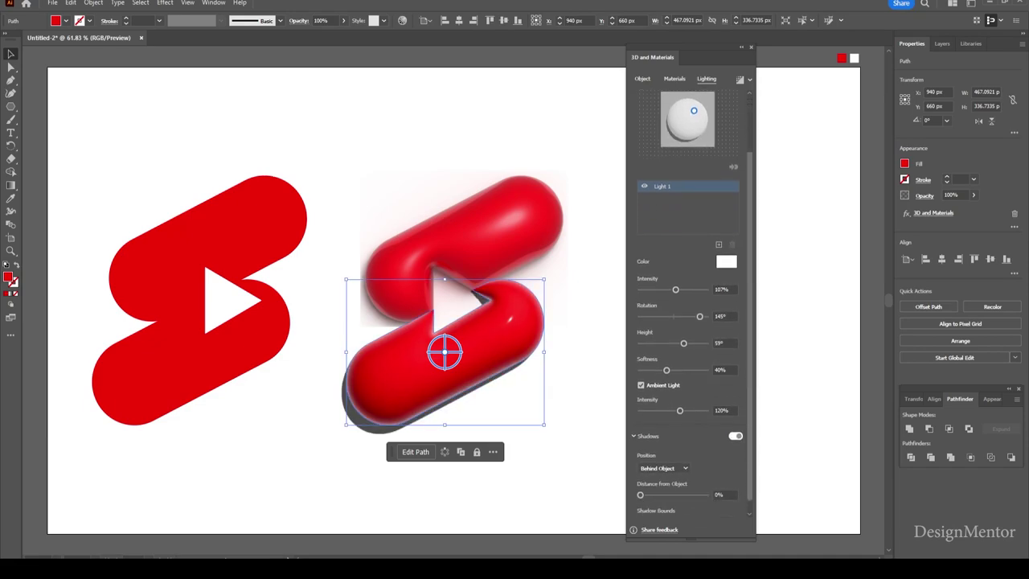
pyautogui.scroll(-1, 688, 321)
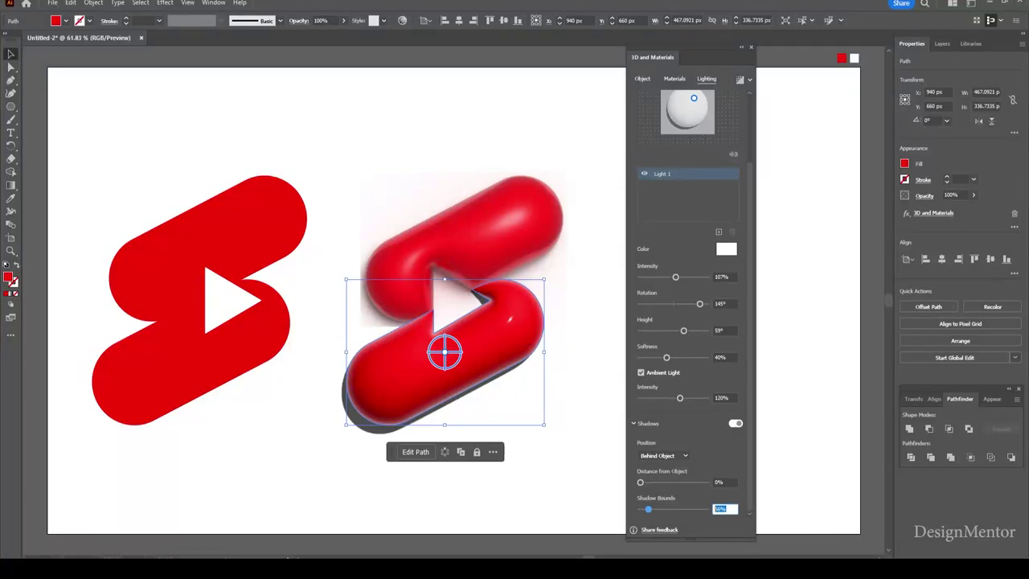
pyautogui.click(724, 508)
pyautogui.write('0')
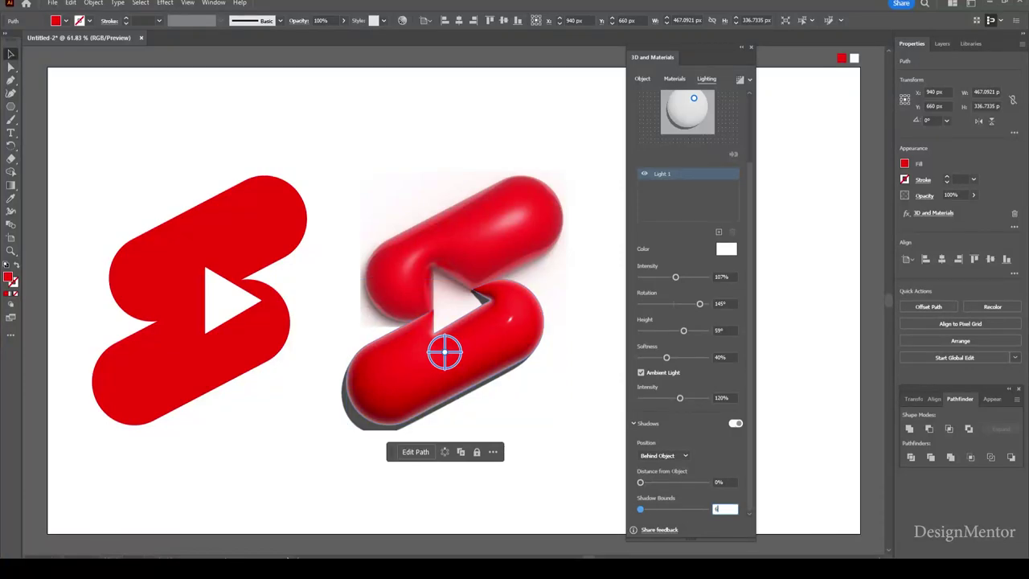
pyautogui.write('6')
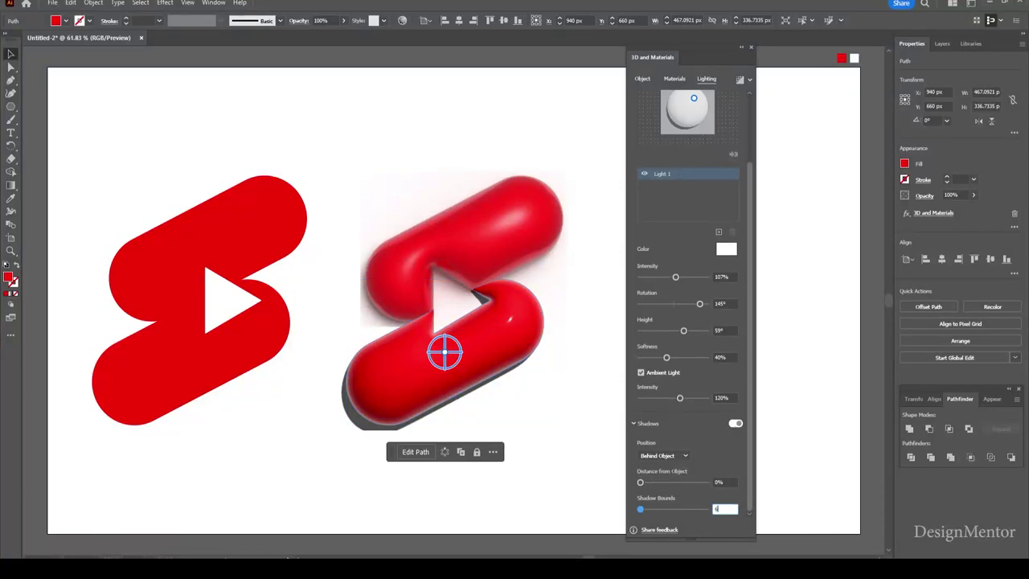
pyautogui.press('Return')
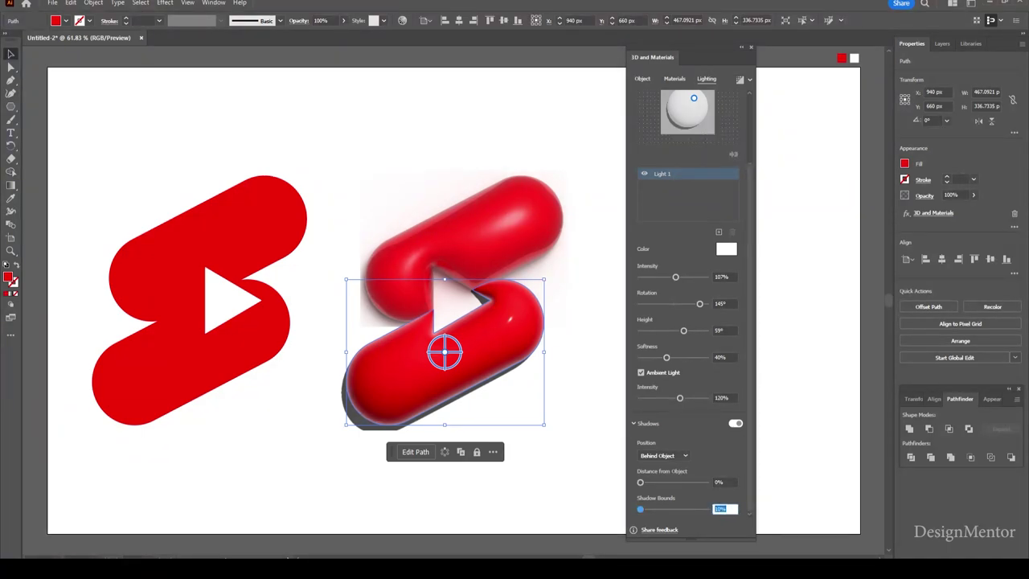
pyautogui.write('1')
pyautogui.press('Escape')
pyautogui.click(735, 423)
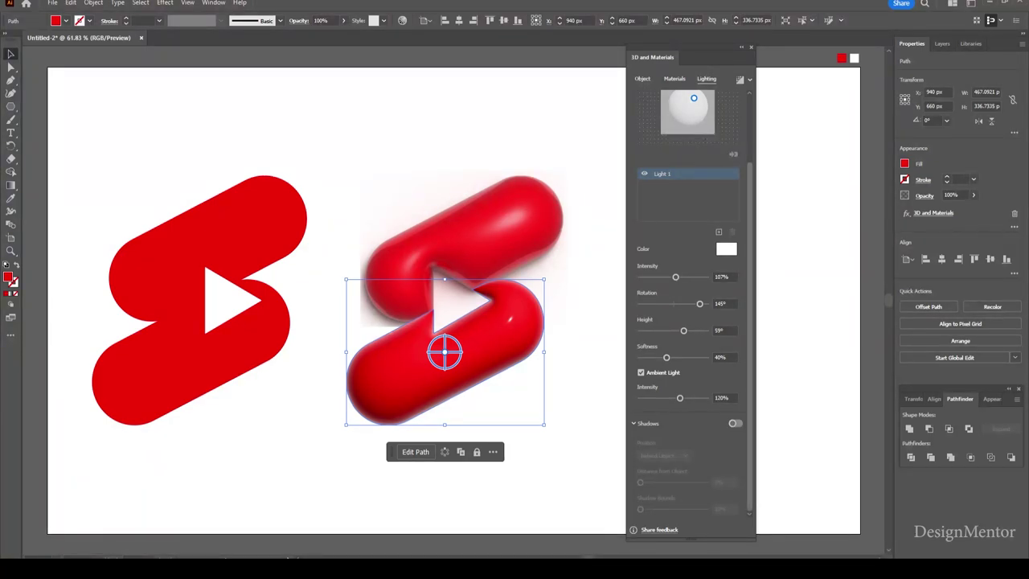
# - Render the 3D S with Ray Tracing at High quality
pyautogui.click(739, 79)
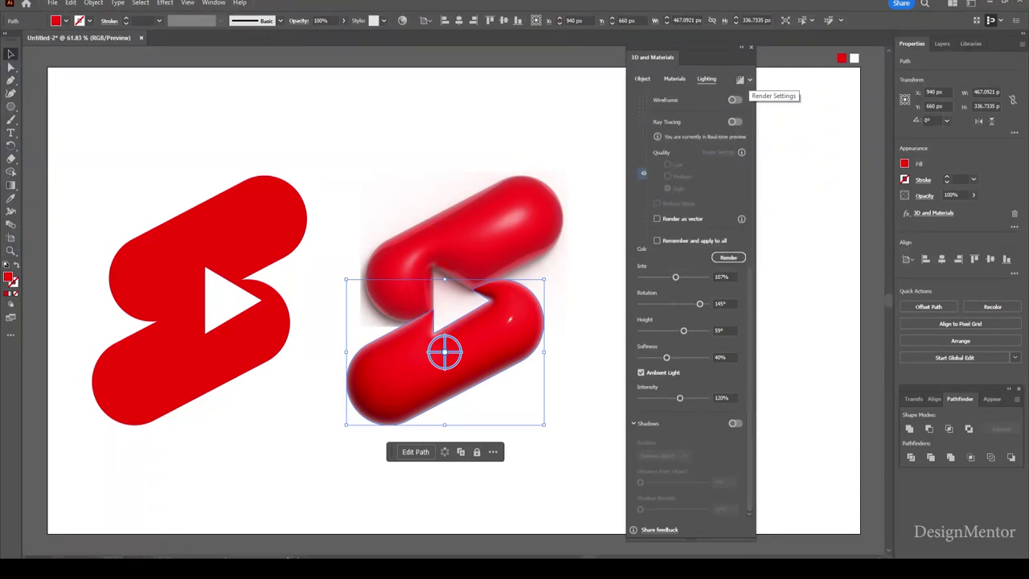
pyautogui.click(740, 79)
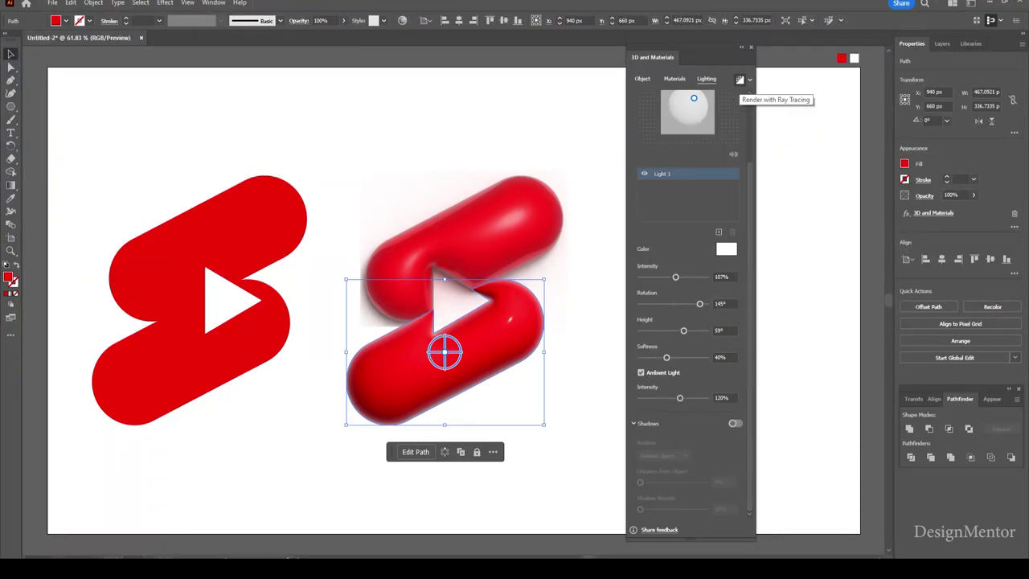
pyautogui.click(739, 79)
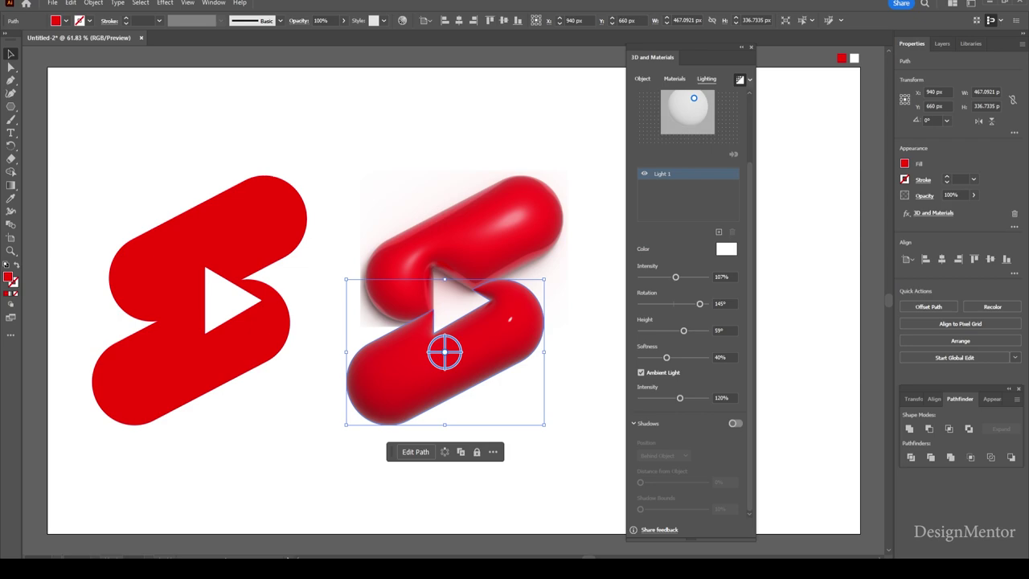
pyautogui.click(740, 79)
pyautogui.click(667, 188)
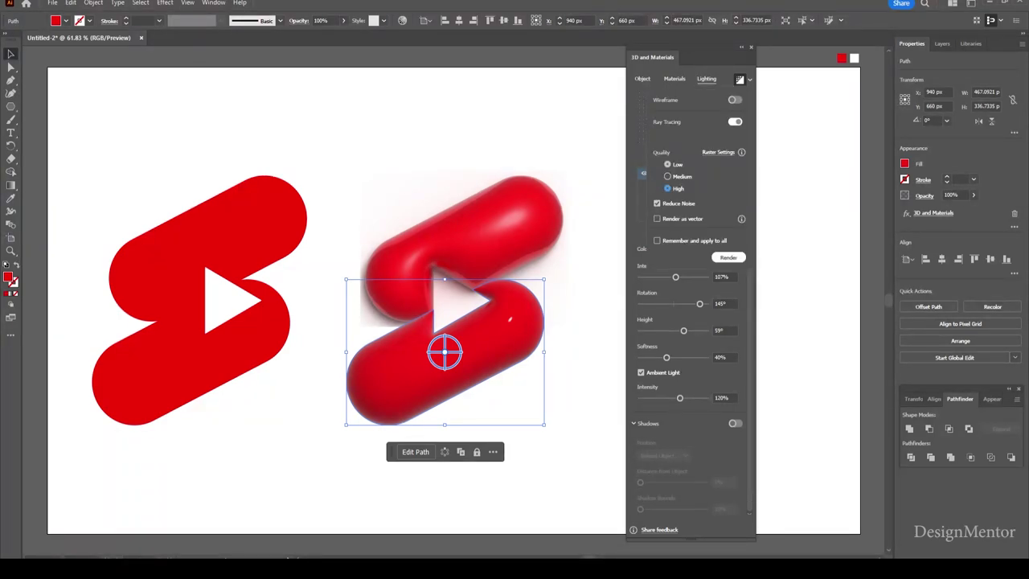
pyautogui.press('Escape')
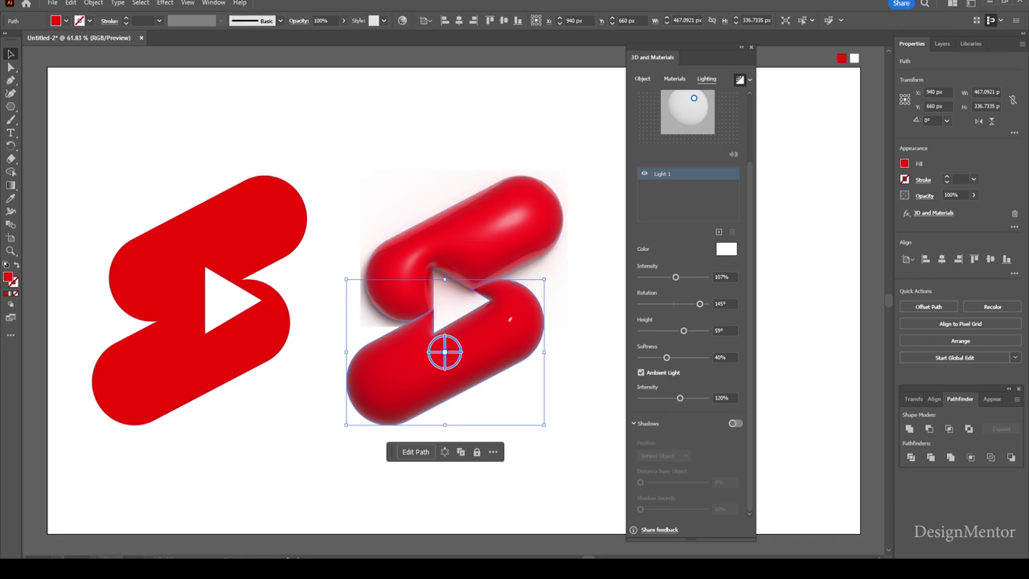
# - Switch off the shadow on the upper half of the 3D S
pyautogui.click(241, 482)
pyautogui.click(499, 213)
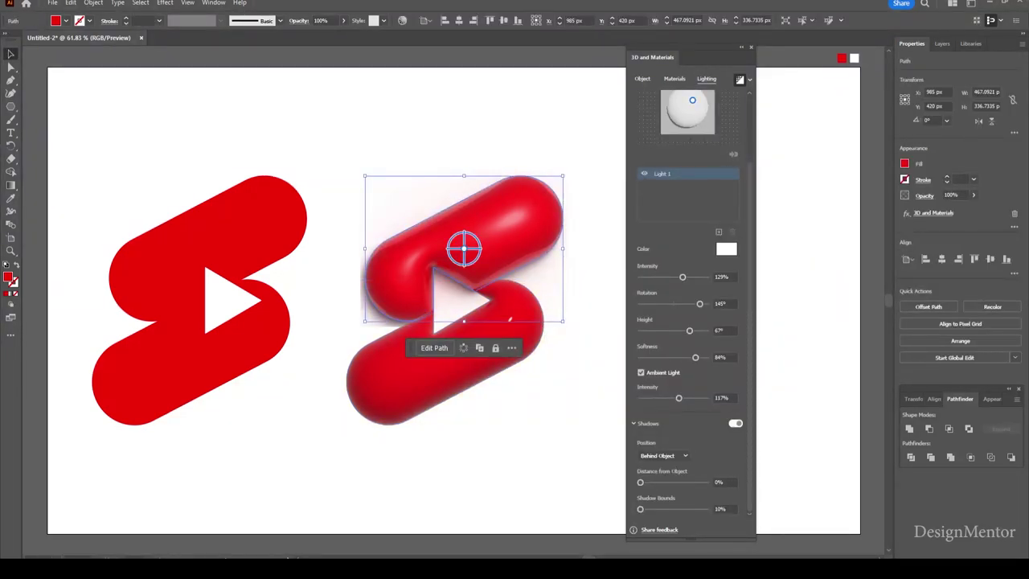
pyautogui.click(735, 423)
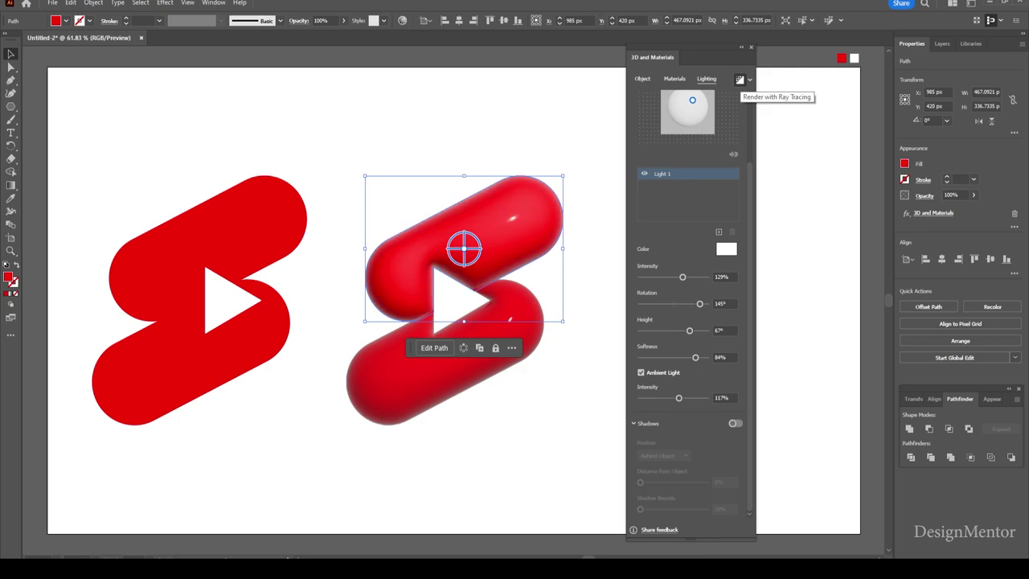
# - Review the upper half's render options, then select the flat logo's white triangle
pyautogui.click(749, 79)
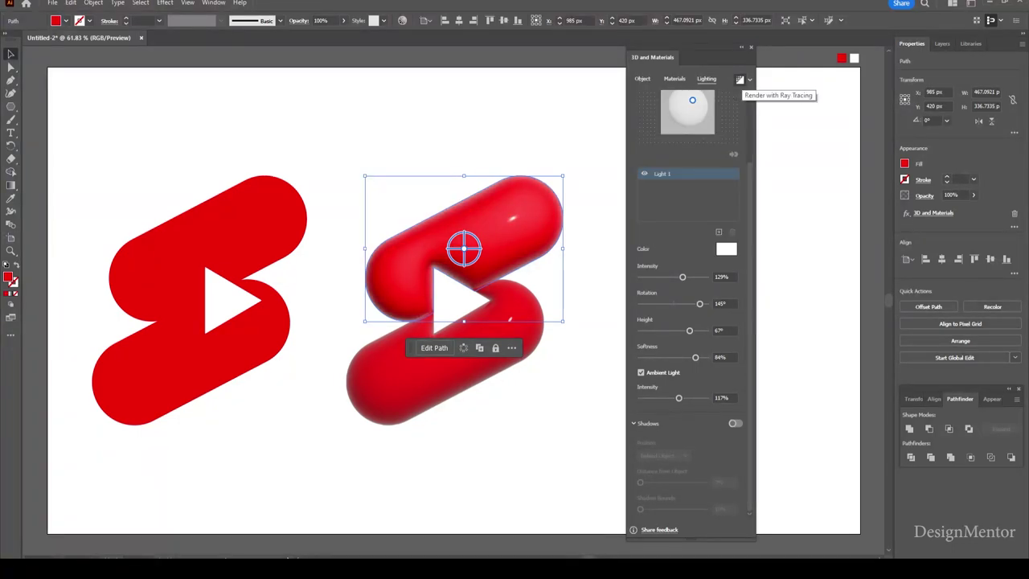
pyautogui.click(740, 79)
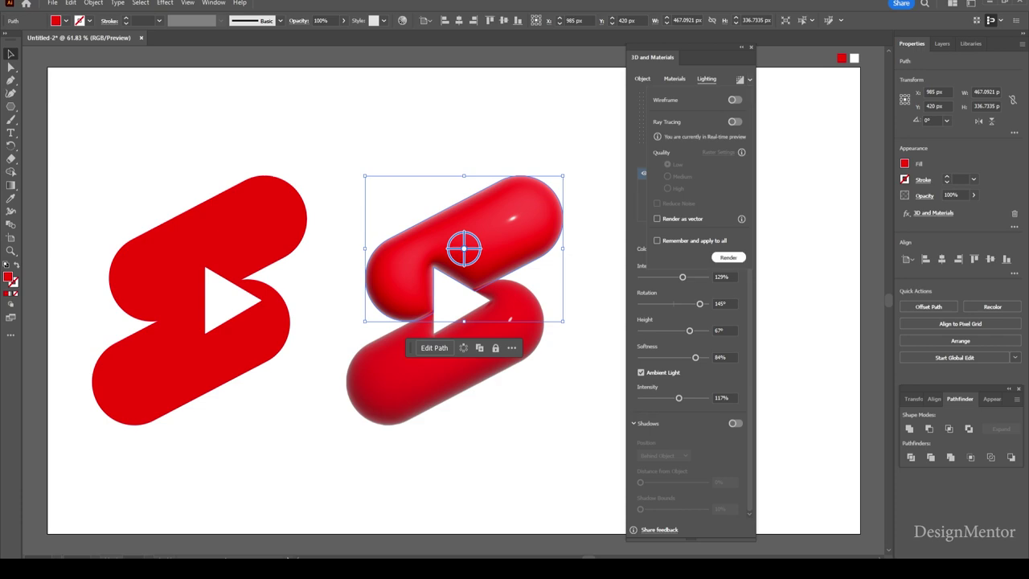
pyautogui.click(739, 78)
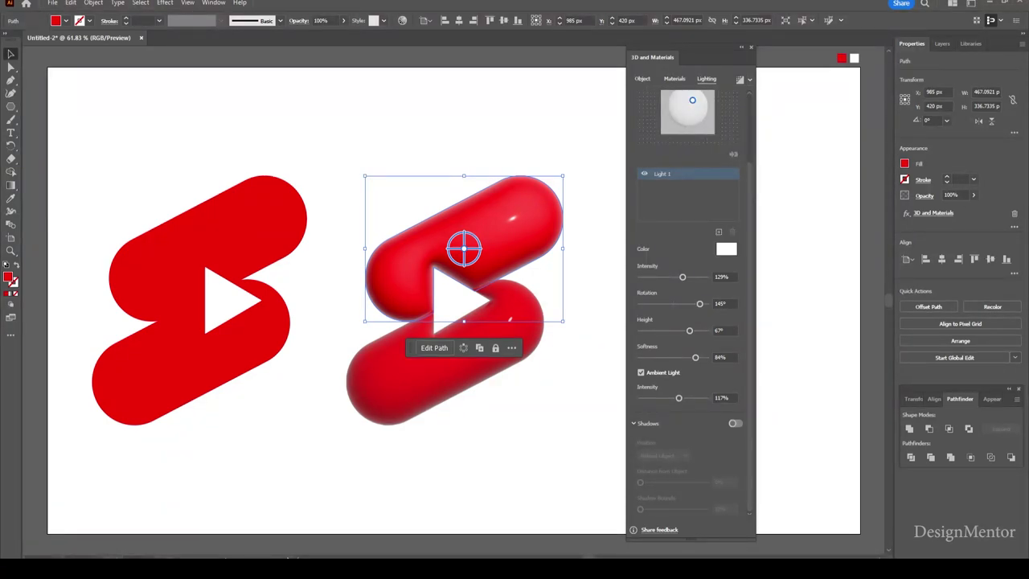
pyautogui.click(322, 466)
pyautogui.click(229, 300)
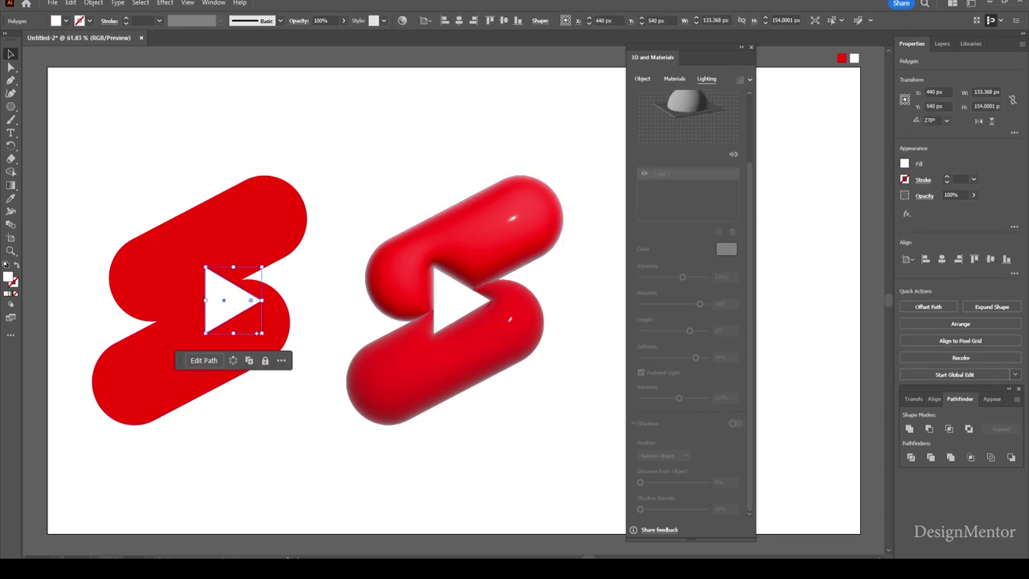
# - Alt-drag a copy of the white triangle onto the centre of the 3D S
pyautogui.moveTo(234, 299); pyautogui.dragTo(444, 299)
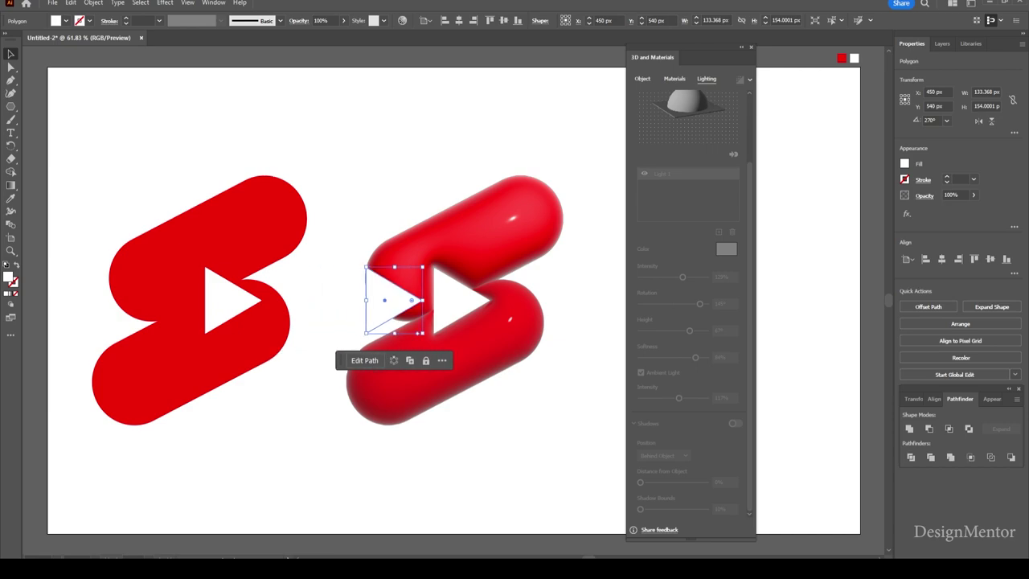
pyautogui.moveTo(444, 300); pyautogui.dragTo(462, 300)
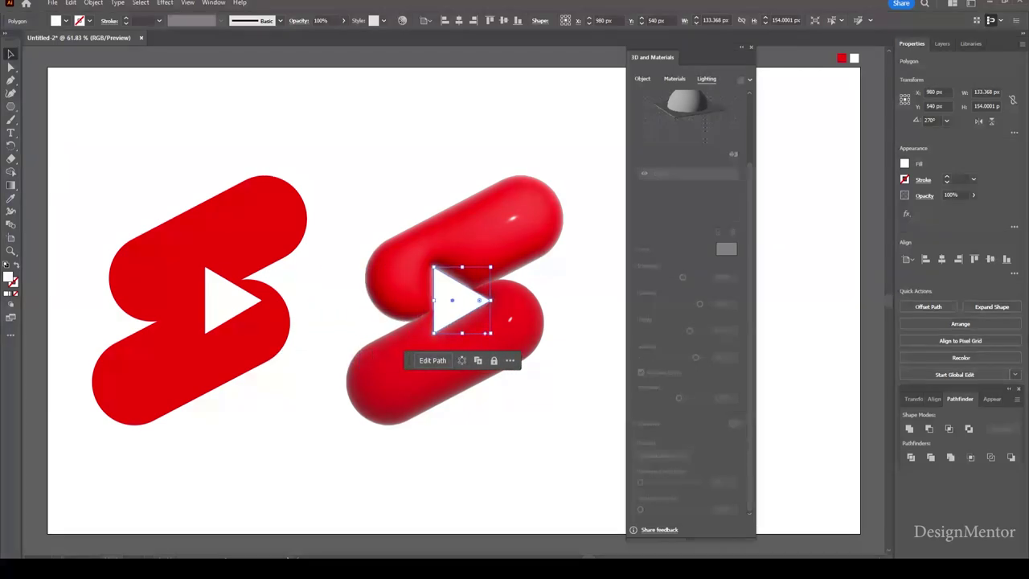
pyautogui.hotkey('ctrl', 'shift', 'a')
pyautogui.click(454, 302)
# - Inflate the triangle copy in 3D with Metallic 0.53
pyautogui.click(642, 78)
pyautogui.click(731, 120)
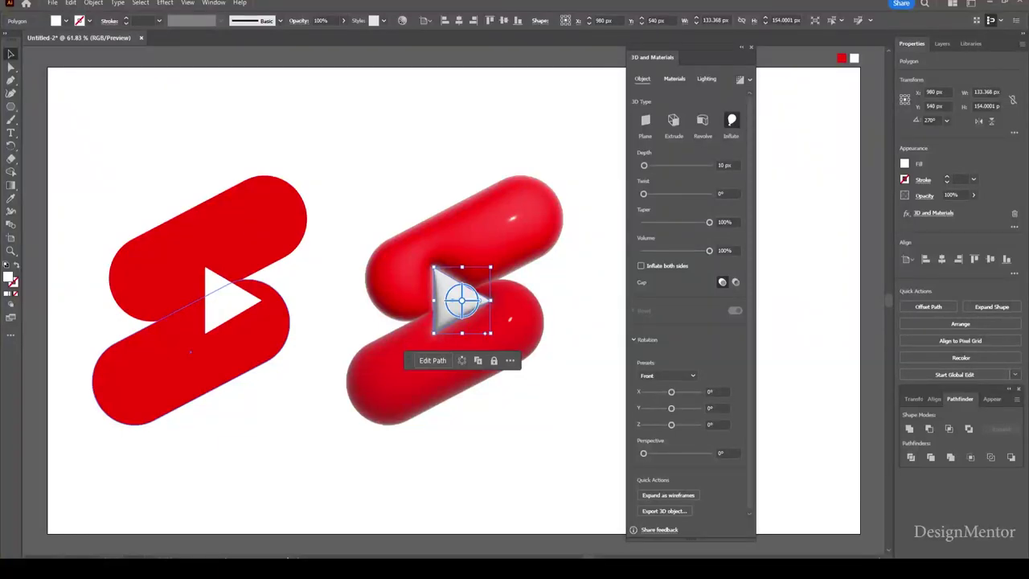
pyautogui.click(675, 78)
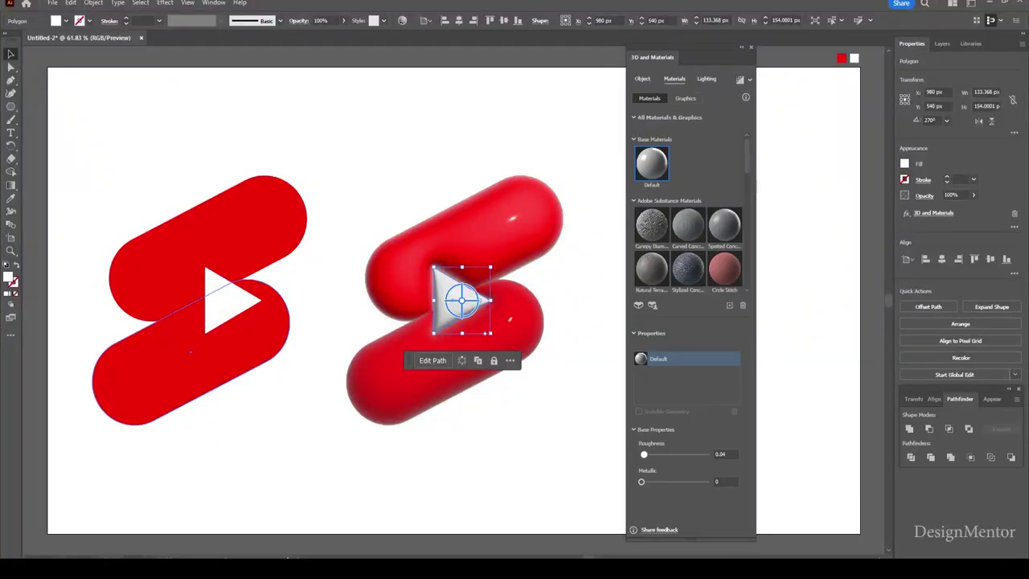
pyautogui.moveTo(641, 481); pyautogui.dragTo(676, 481)
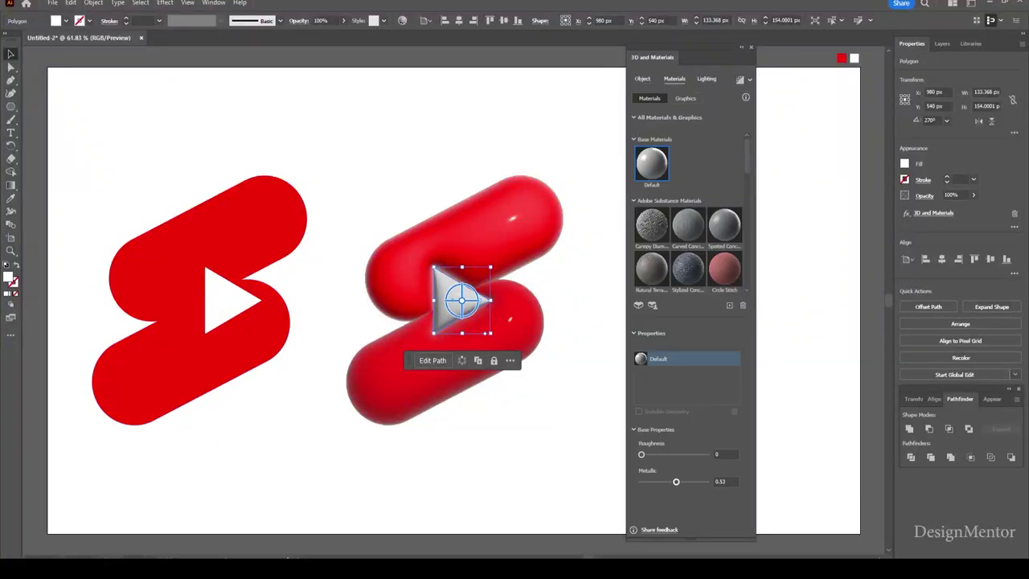
# - Light the triangle at 119% intensity and 72% softness, with stronger ambient light and Shadows on
pyautogui.click(705, 78)
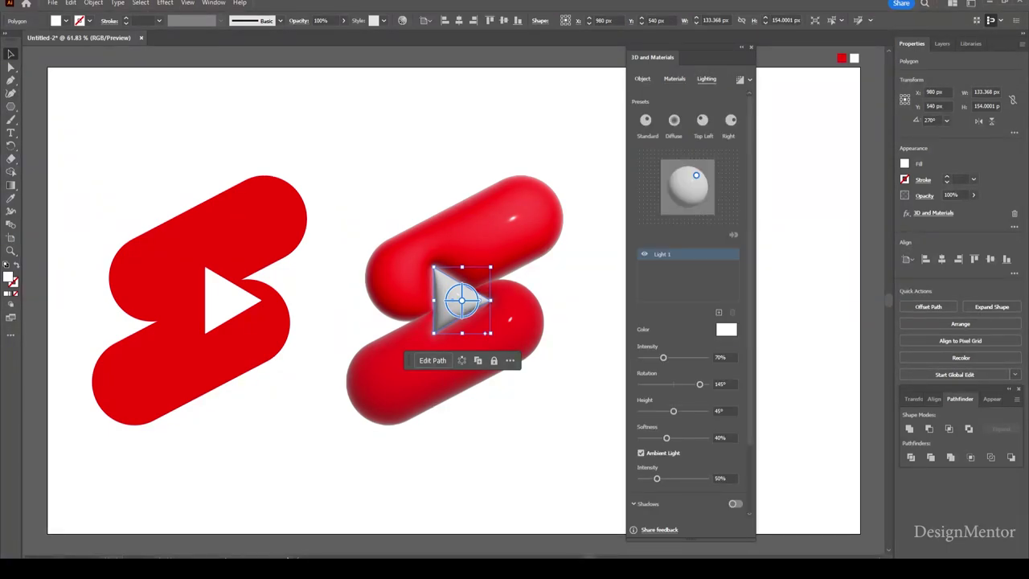
pyautogui.moveTo(663, 357); pyautogui.dragTo(679, 357)
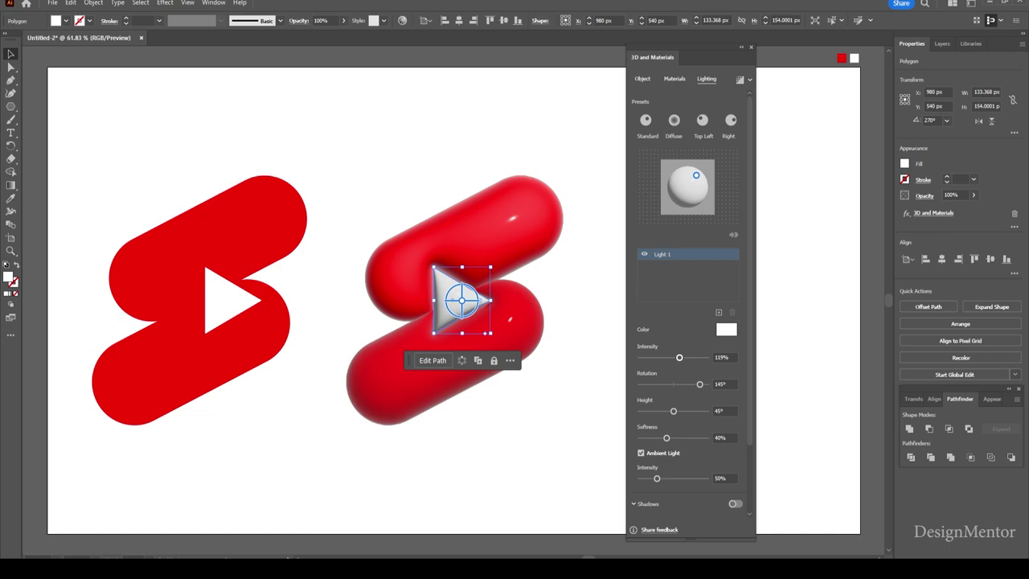
pyautogui.moveTo(656, 478); pyautogui.dragTo(684, 478)
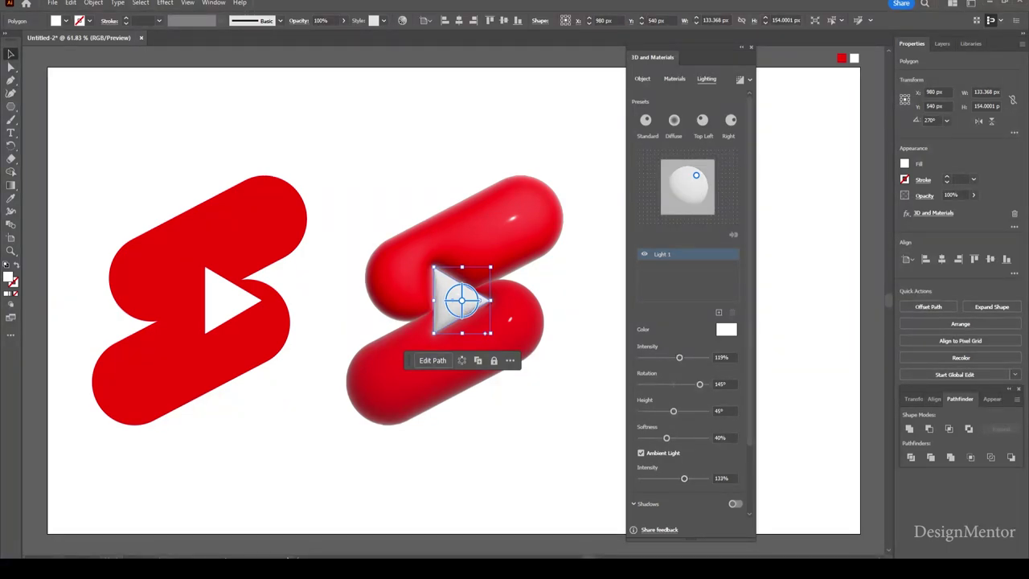
pyautogui.moveTo(666, 438); pyautogui.dragTo(688, 437)
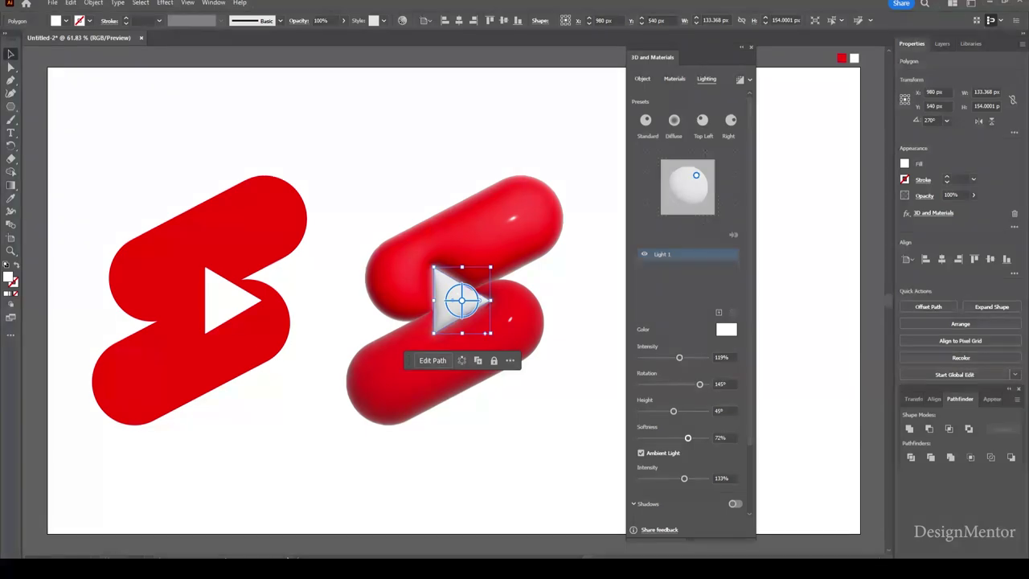
pyautogui.scroll(-2, 687, 322)
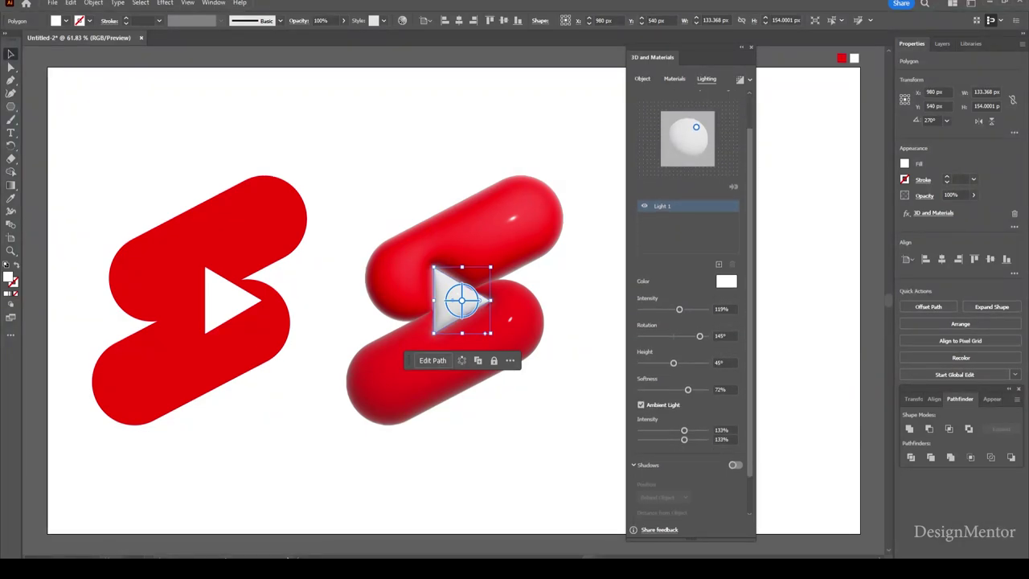
pyautogui.click(735, 438)
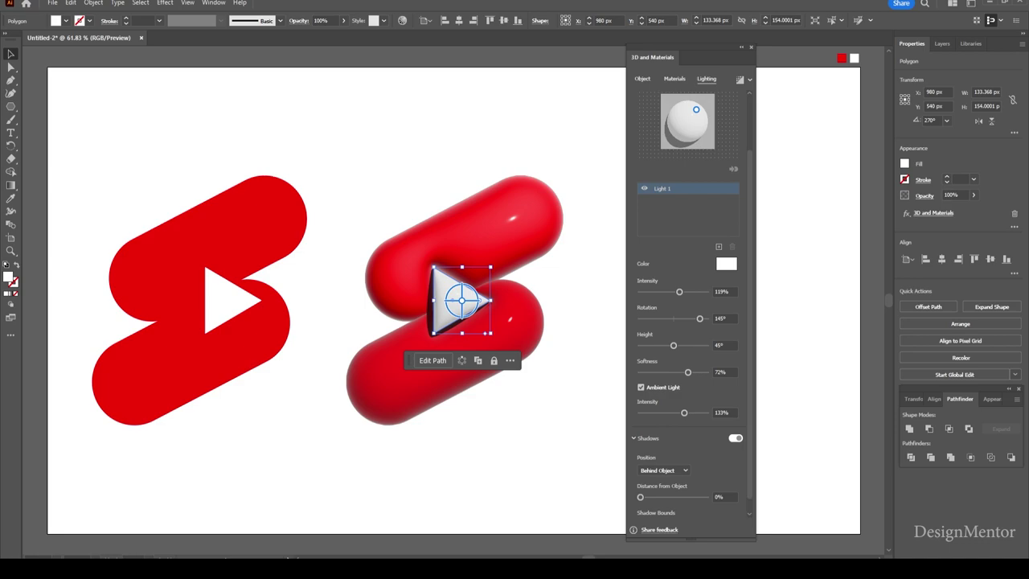
# - Set the triangle's Shadow Bounds to 10%, ambient light to 149% and light height to 63°
pyautogui.scroll(-1, 687, 303)
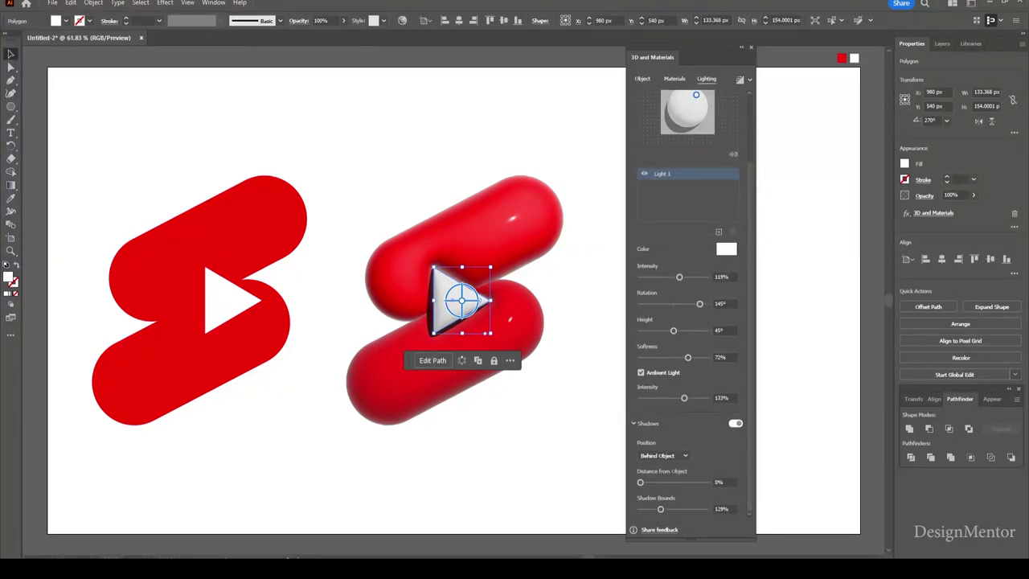
pyautogui.click(723, 508)
pyautogui.moveTo(660, 509); pyautogui.dragTo(643, 509)
pyautogui.click(643, 509)
pyautogui.write('0')
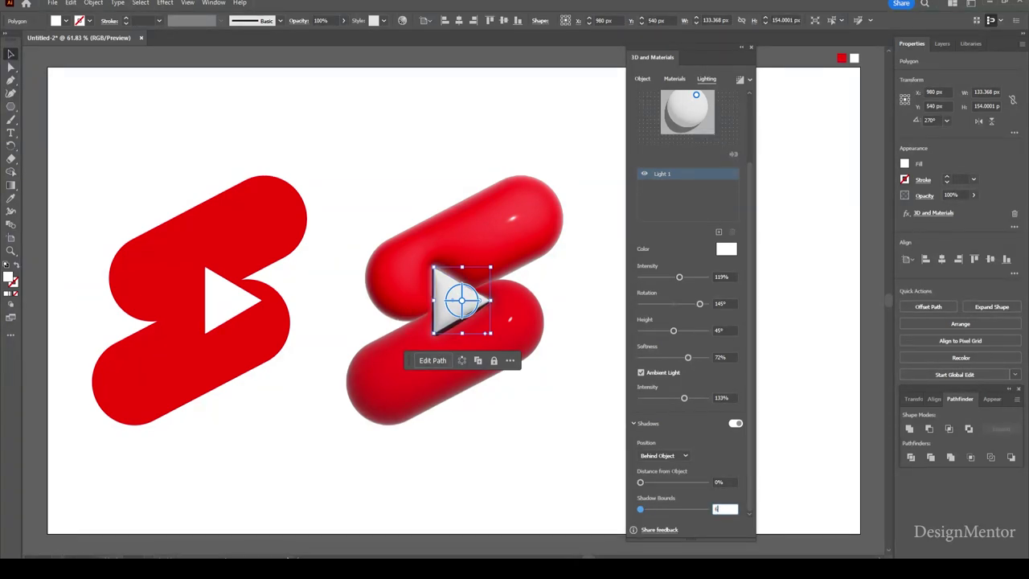
pyautogui.write('0')
pyautogui.press('Return')
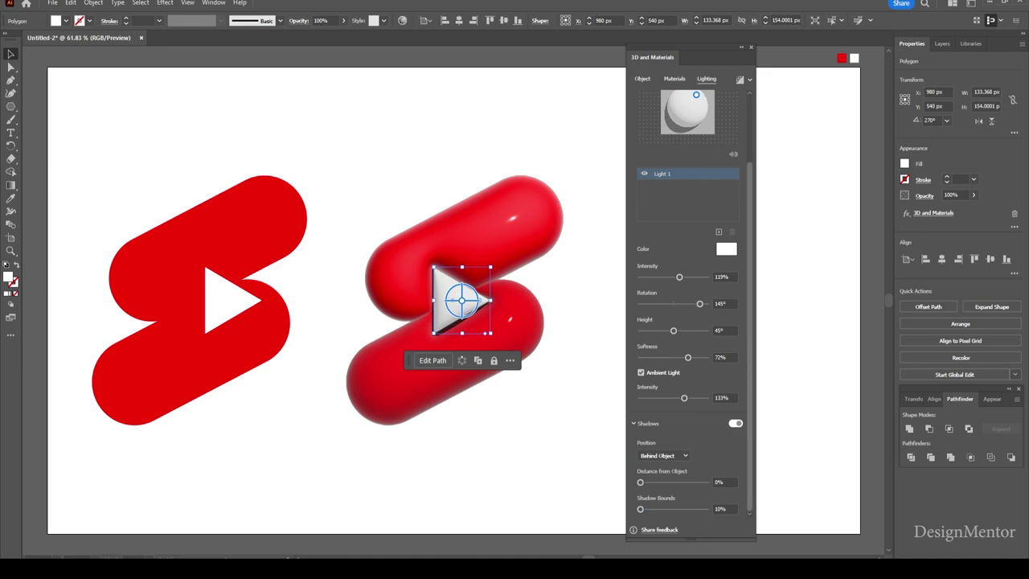
pyautogui.moveTo(684, 397); pyautogui.dragTo(688, 397)
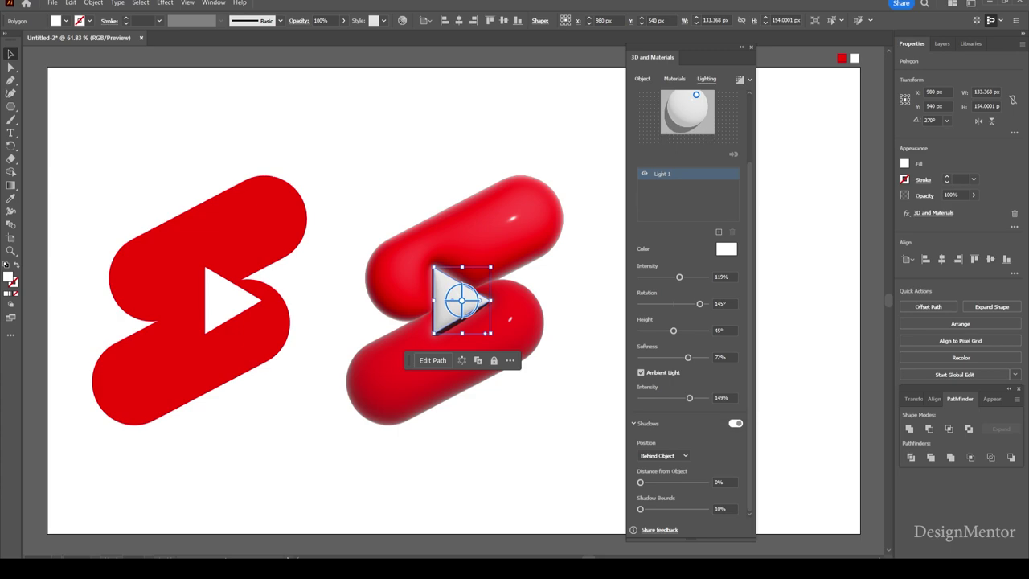
pyautogui.moveTo(673, 331); pyautogui.dragTo(685, 331)
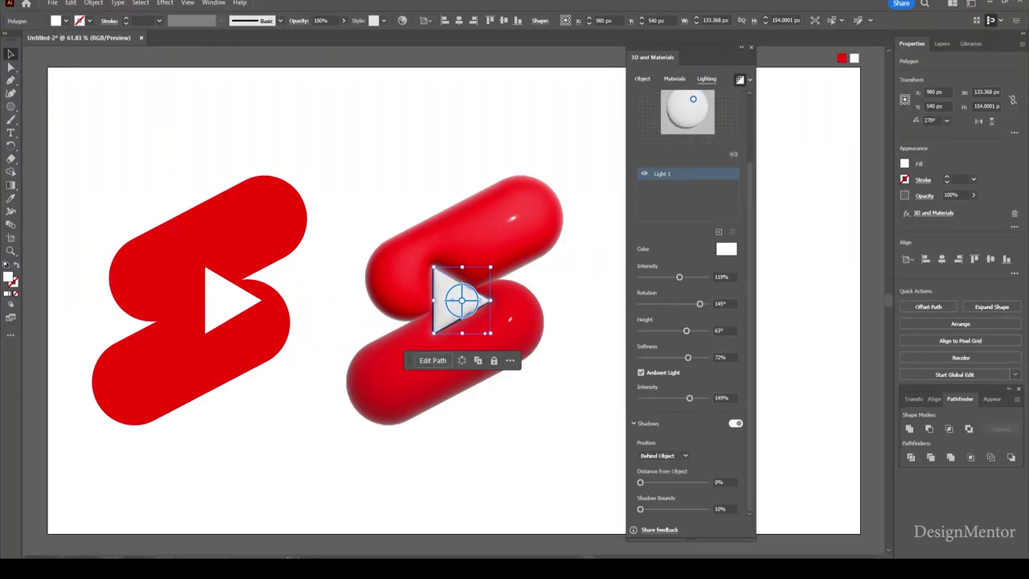
# - Ray-trace render the 3D play triangle with its final lighting, then deselect it
pyautogui.click(747, 80)
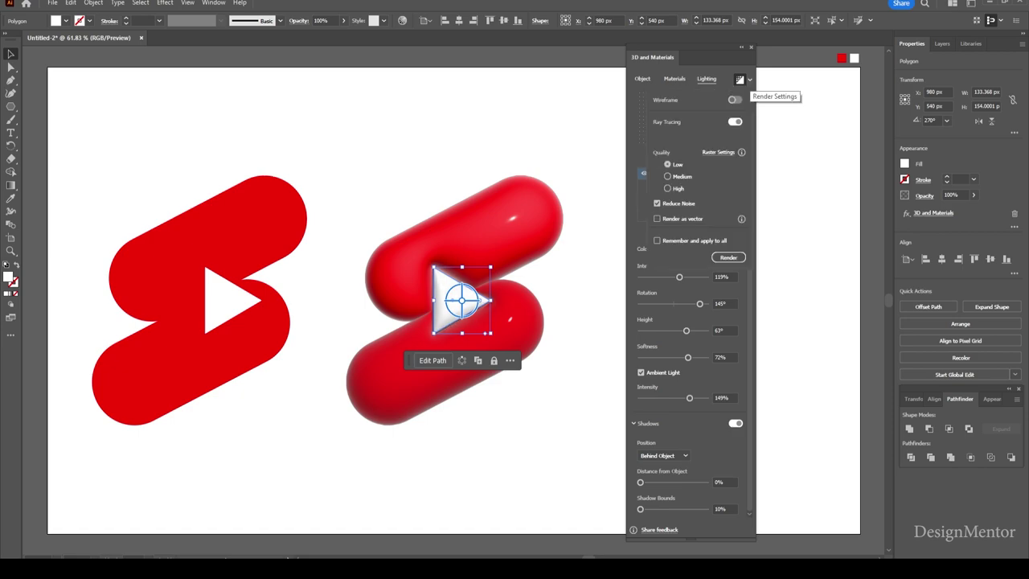
pyautogui.click(728, 258)
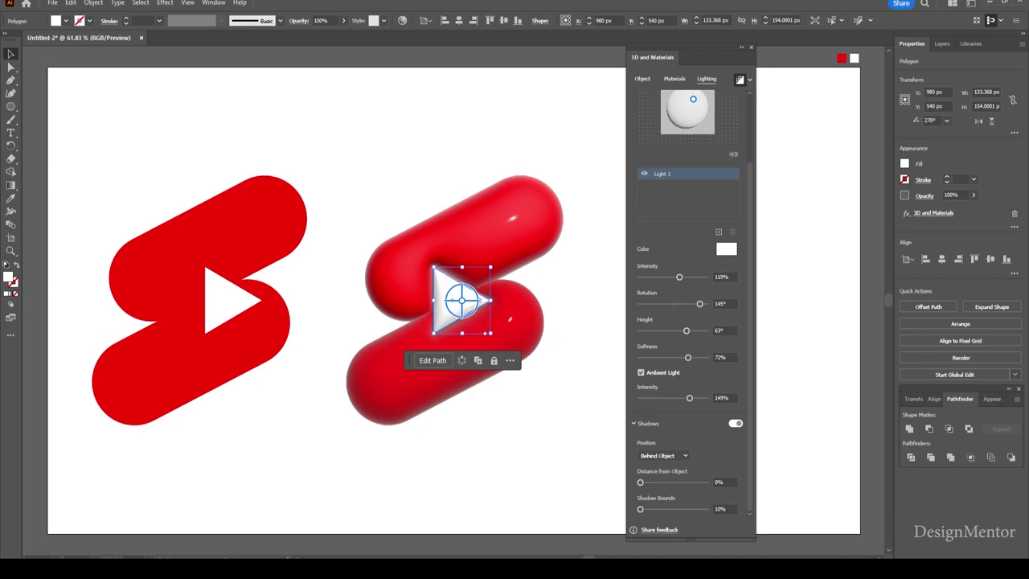
pyautogui.hotkey('ctrl', 'shift', 'a')
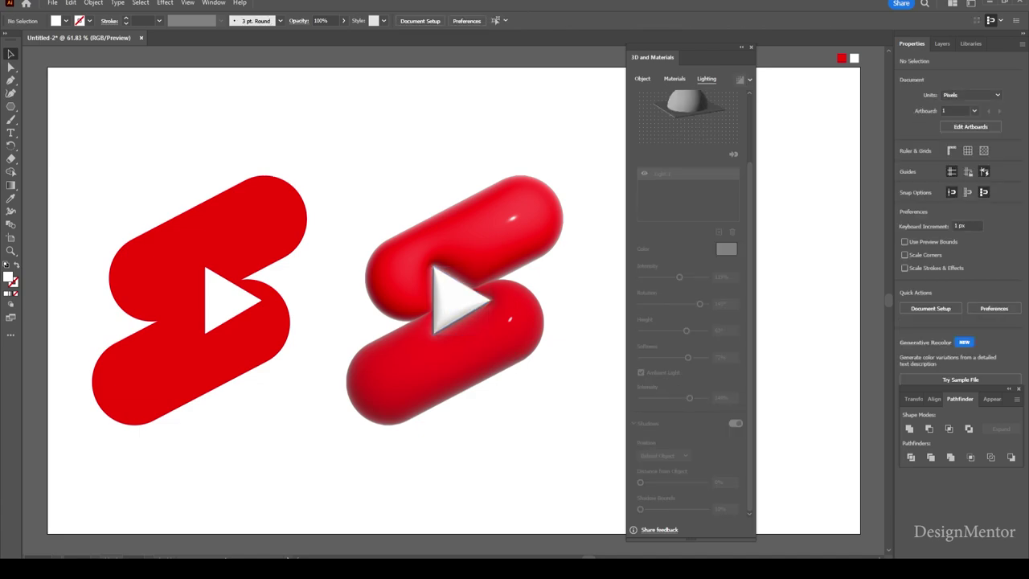
pyautogui.click(466, 297)
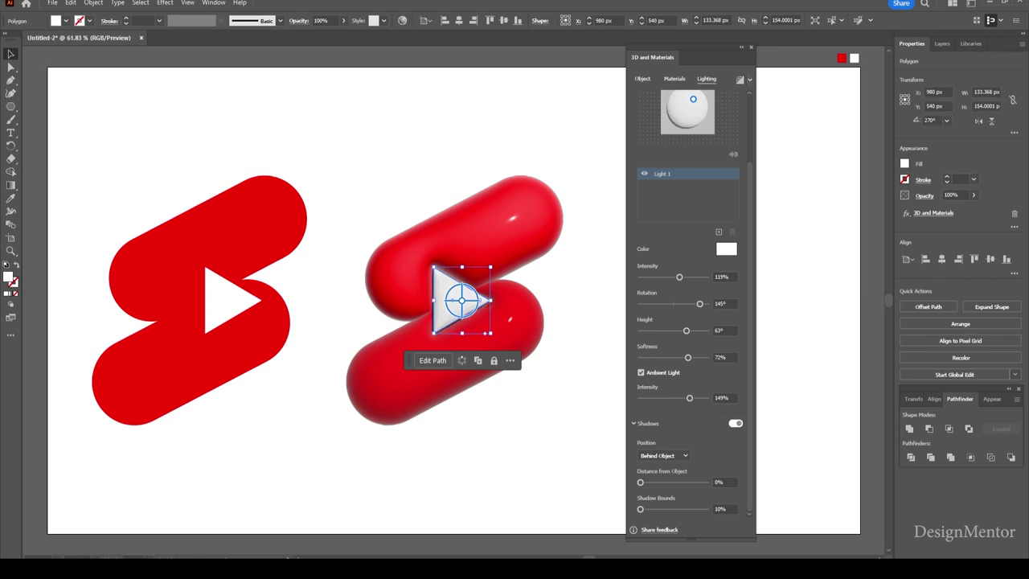
pyautogui.click(739, 79)
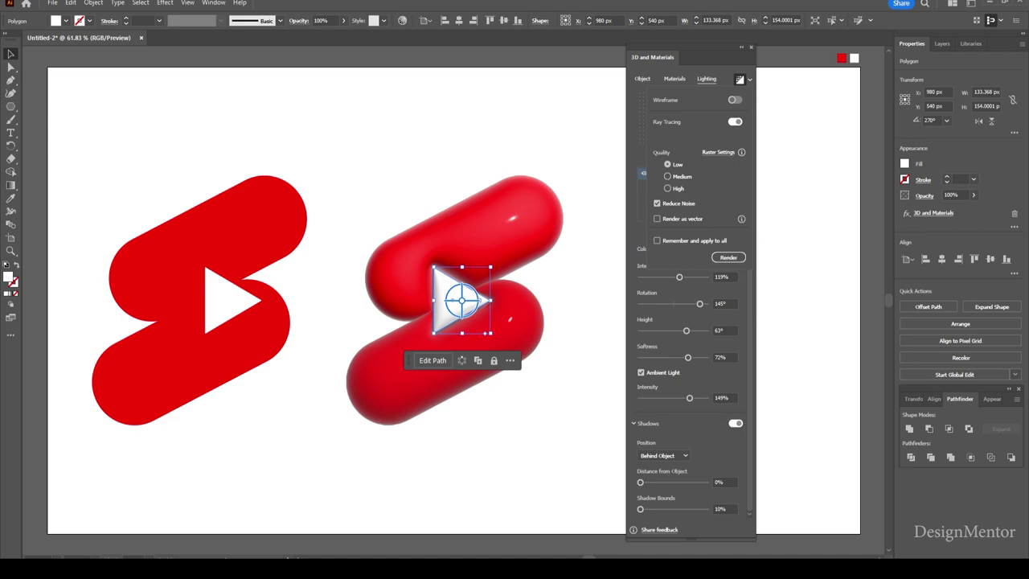
pyautogui.click(728, 257)
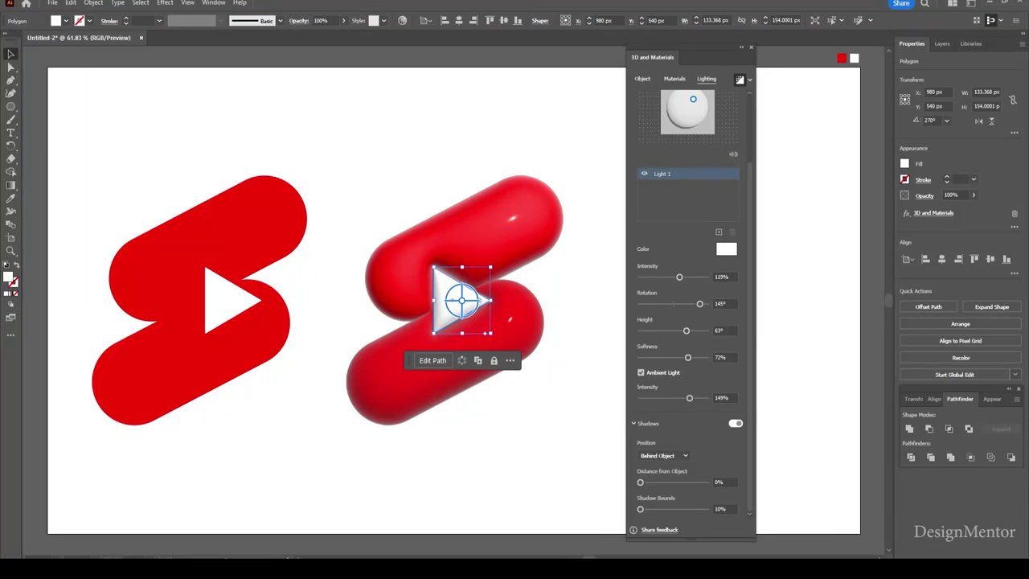
pyautogui.hotkey('ctrl', 'shift', 'a')
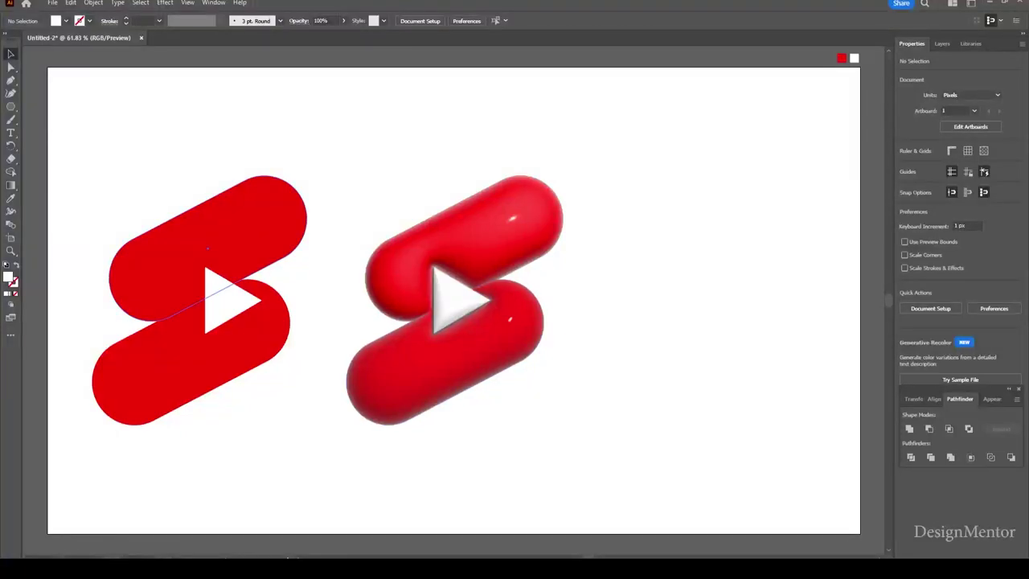
# - Delete the flat red logo and set the fill colour to light grey
pyautogui.moveTo(127, 164); pyautogui.dragTo(272, 427)
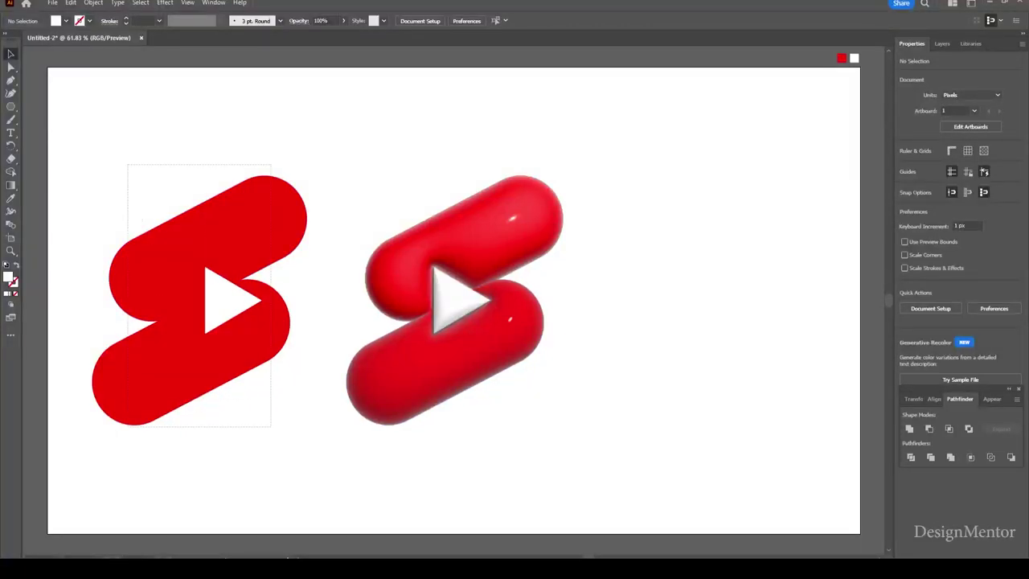
pyautogui.press('Delete')
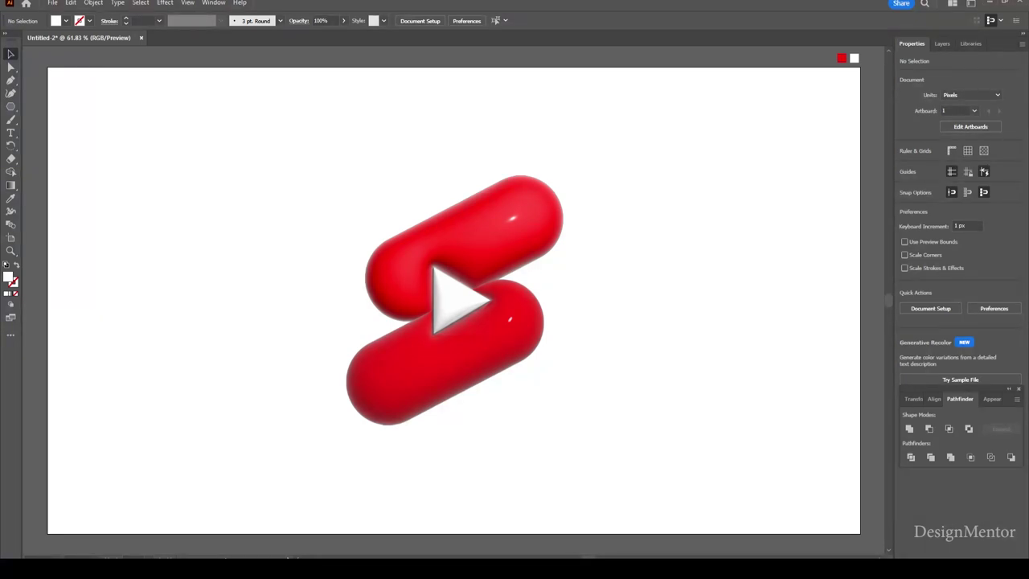
pyautogui.click(66, 21)
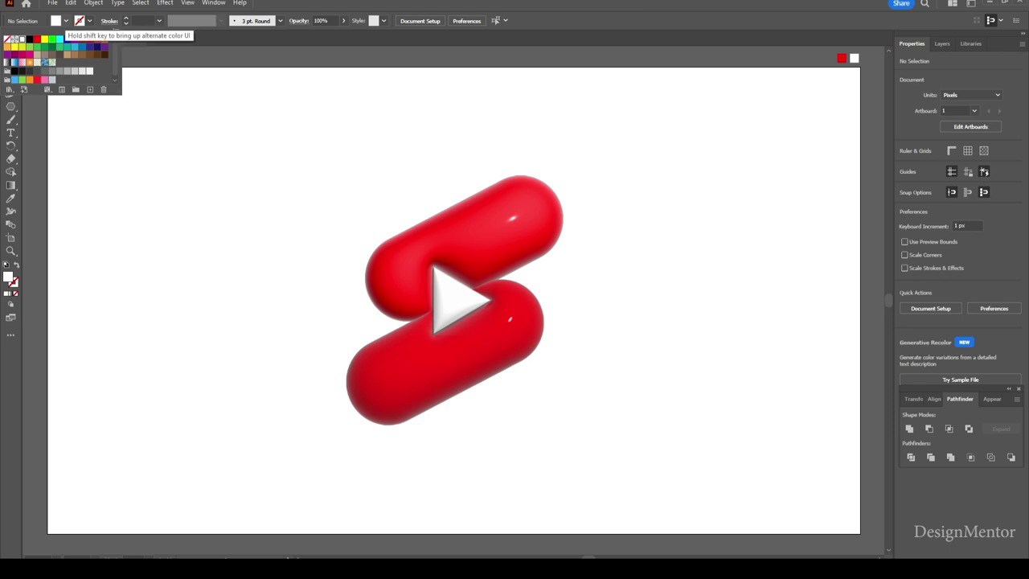
pyautogui.click(82, 70)
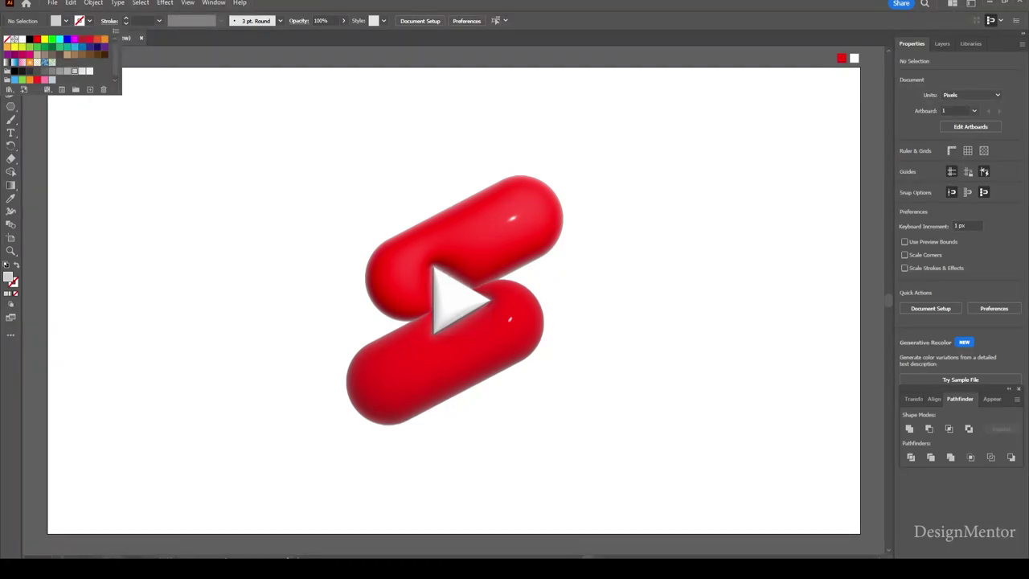
# - Draw a 1920 × 1080 px rectangle with the Rectangle tool
pyautogui.moveTo(10, 106)
pyautogui.mouseDown()
pyautogui.moveTo(60, 132)
pyautogui.moveTo(64, 107)
pyautogui.mouseUp()
pyautogui.click(515, 281)
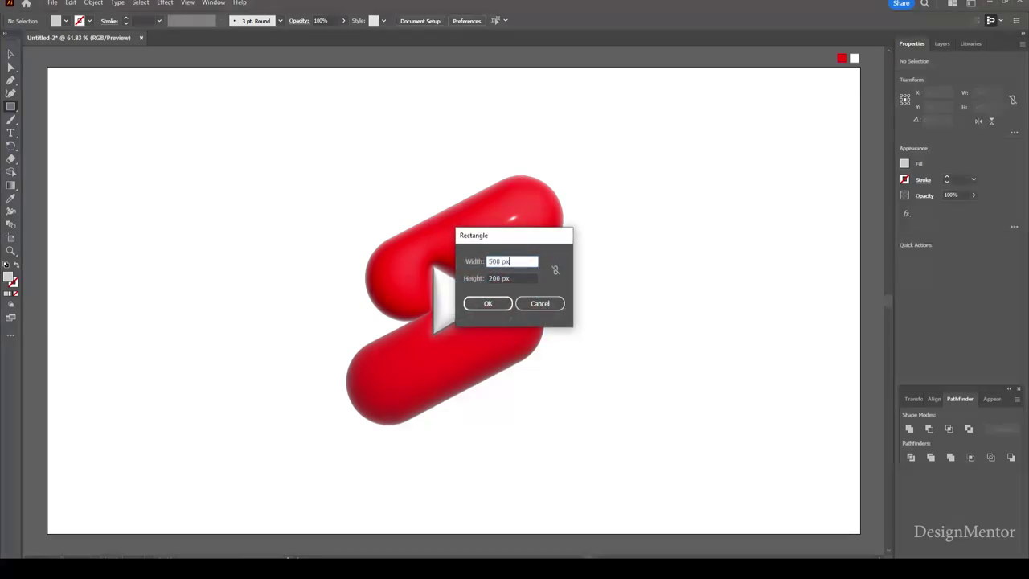
pyautogui.write('1920')
pyautogui.press('Tab')
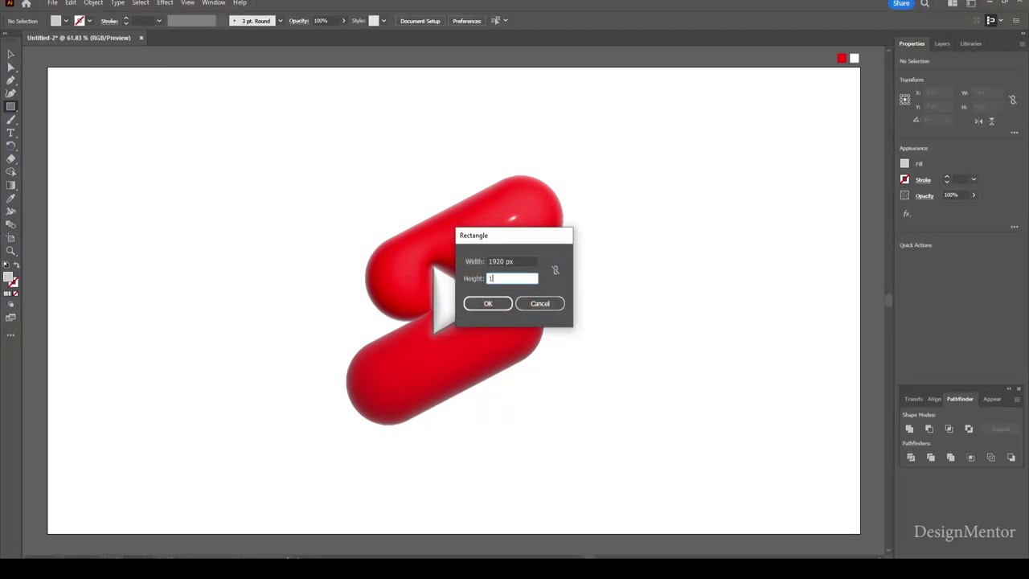
pyautogui.write('1080')
pyautogui.press('Return')
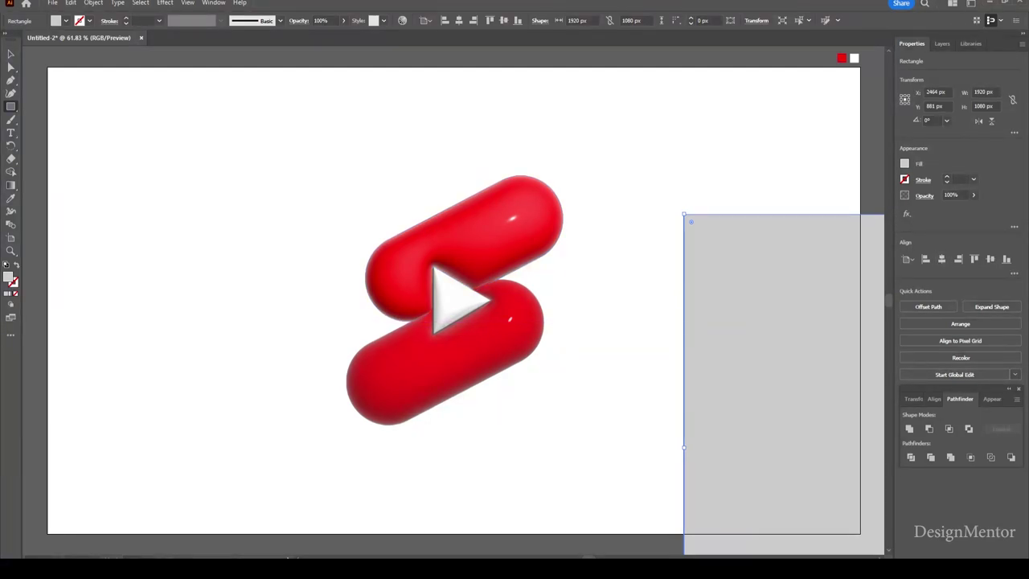
# - Send the grey rectangle to the back and centre it horizontally and vertically
pyautogui.press('v')
pyautogui.rightClick(765, 242)
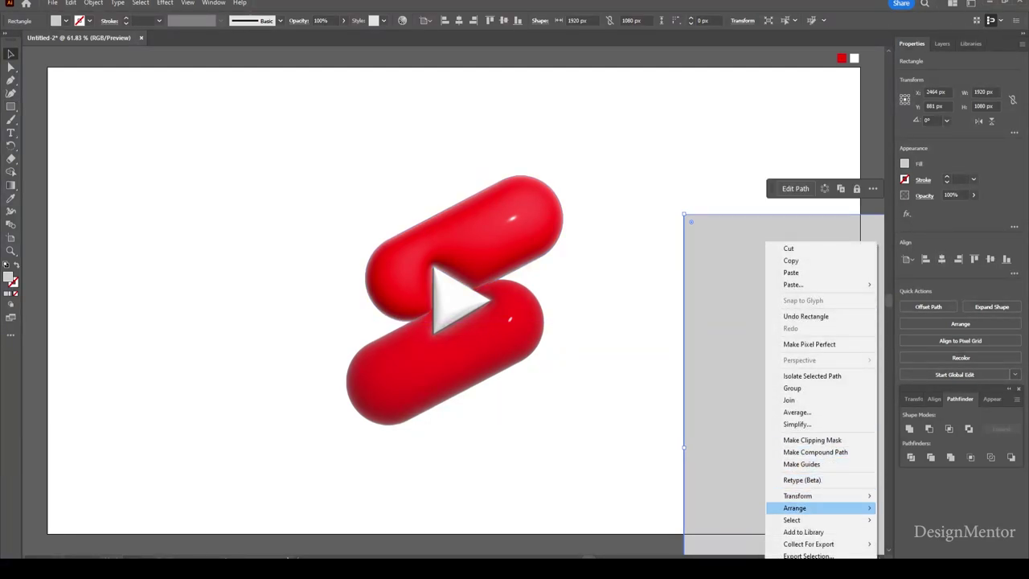
pyautogui.click(911, 544)
pyautogui.click(941, 259)
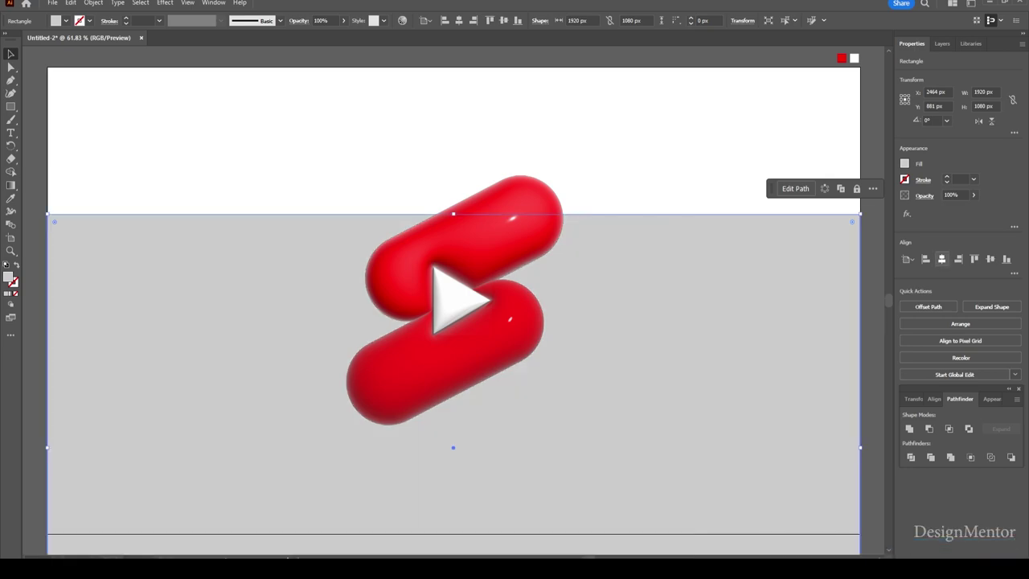
pyautogui.click(990, 259)
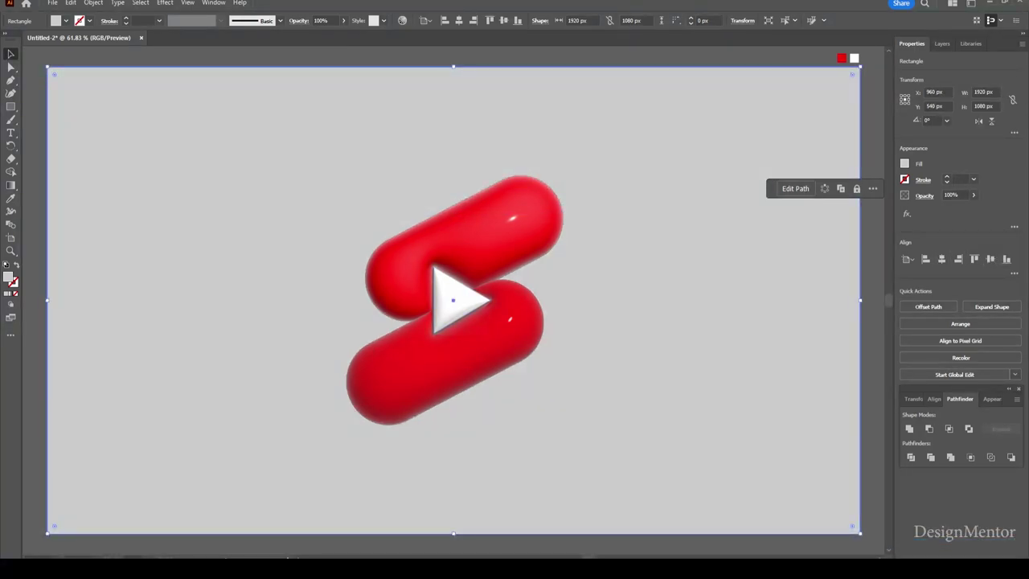
pyautogui.doubleClick(8, 277)
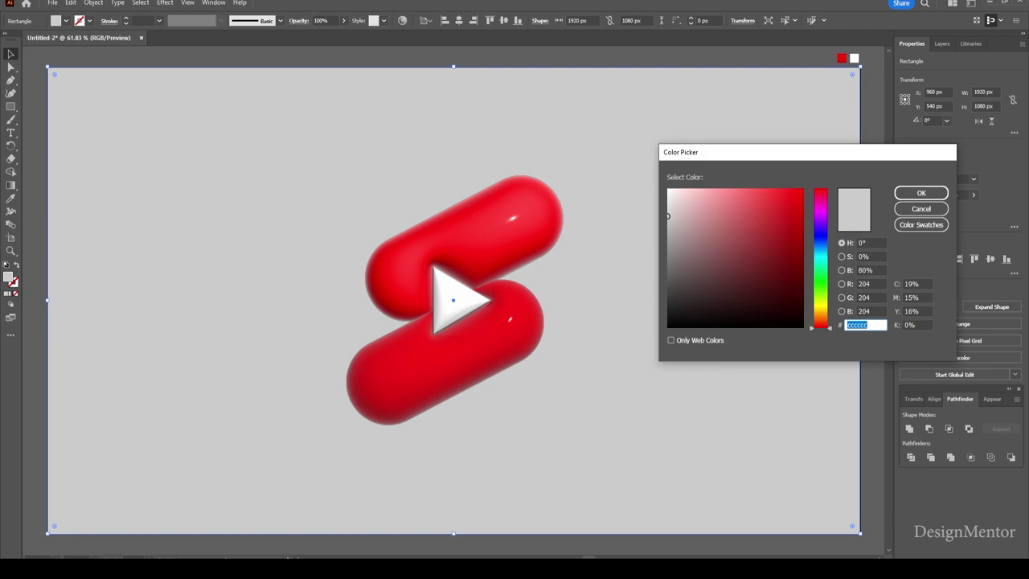
# - Set the background fill to a pale off-white hex colour in the Color Picker
pyautogui.write('03d8fc')
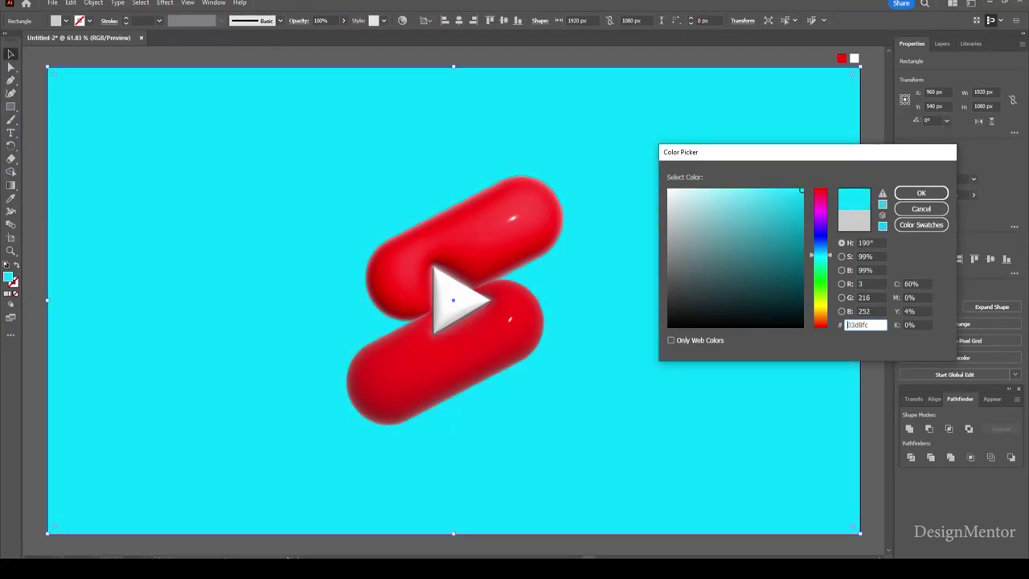
pyautogui.write('ccf8ff')
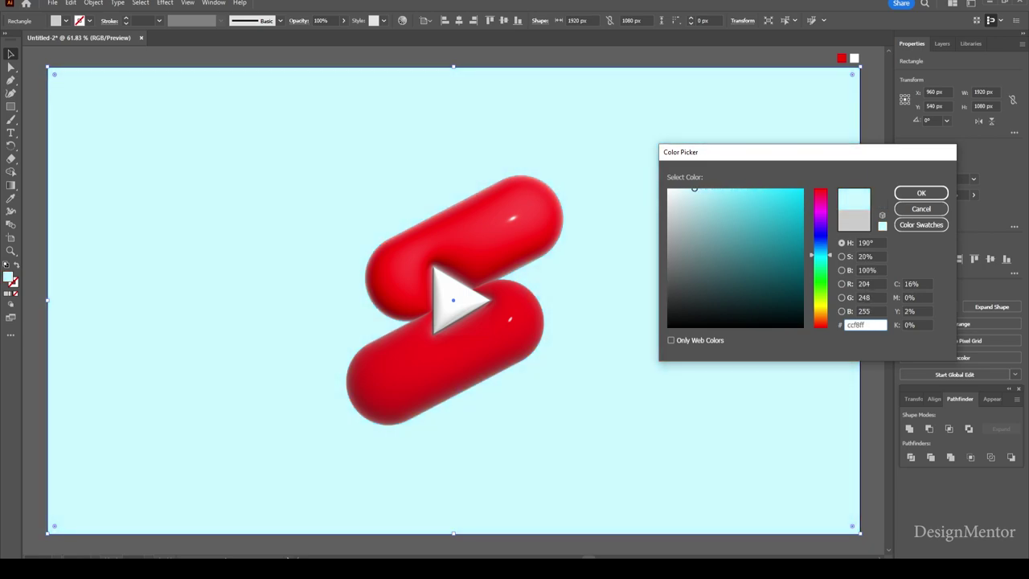
pyautogui.moveTo(694, 188); pyautogui.dragTo(678, 188)
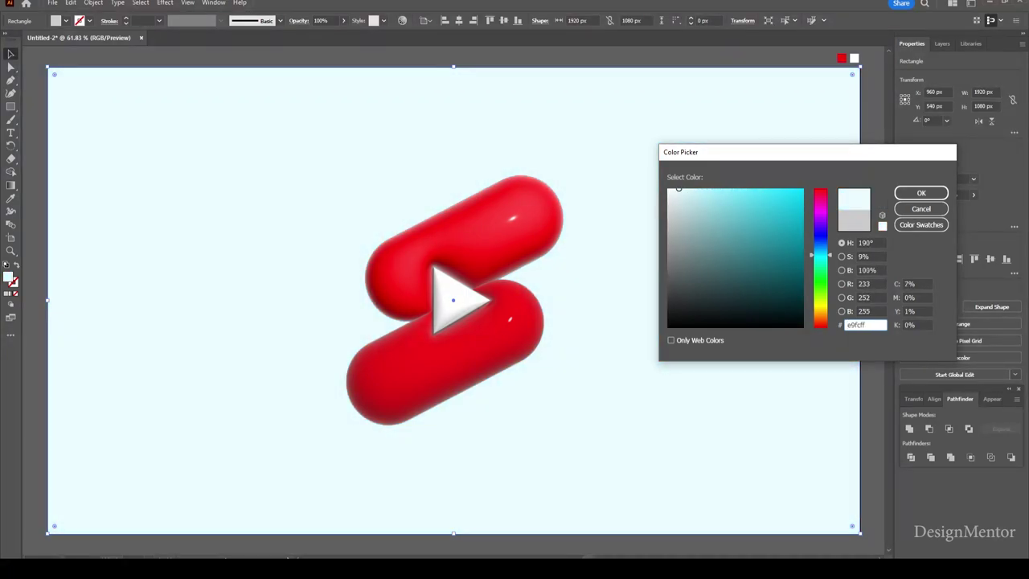
pyautogui.moveTo(819, 255); pyautogui.dragTo(820, 307)
pyautogui.moveTo(678, 189)
pyautogui.mouseDown()
pyautogui.moveTo(694, 189)
pyautogui.moveTo(668, 191)
pyautogui.mouseUp()
pyautogui.write('f4f3e4')
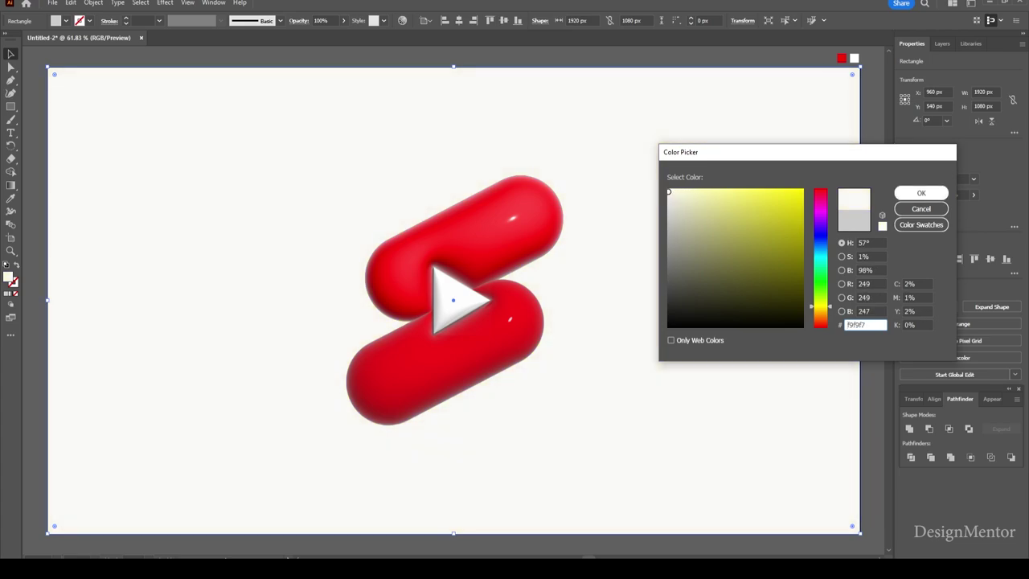
pyautogui.click(921, 193)
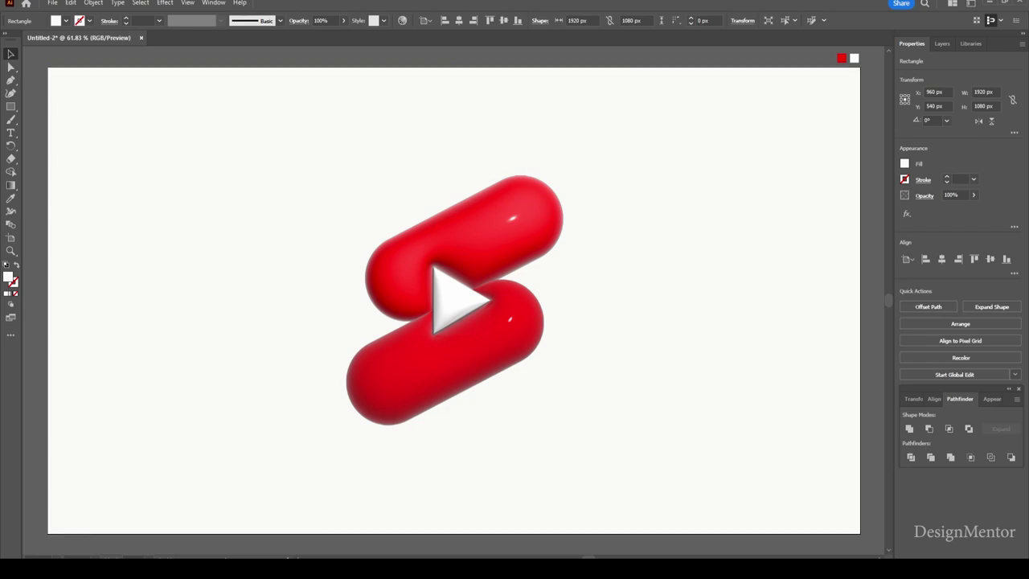
# - Reselect the off-white background rectangle and open the object locking options
pyautogui.hotkey('ctrl', 'shift', 'a')
pyautogui.click(201, 161)
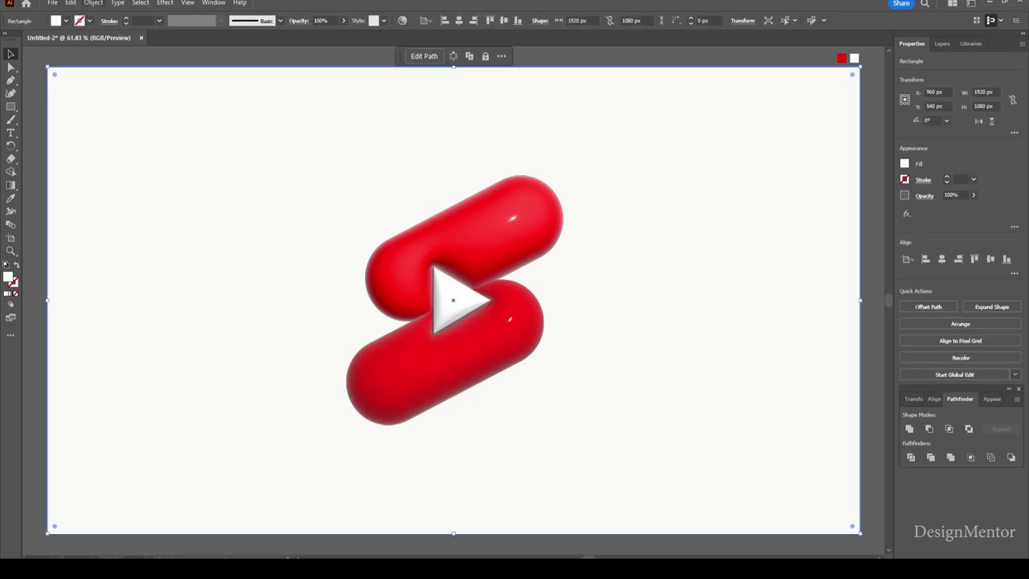
pyautogui.click(93, 2)
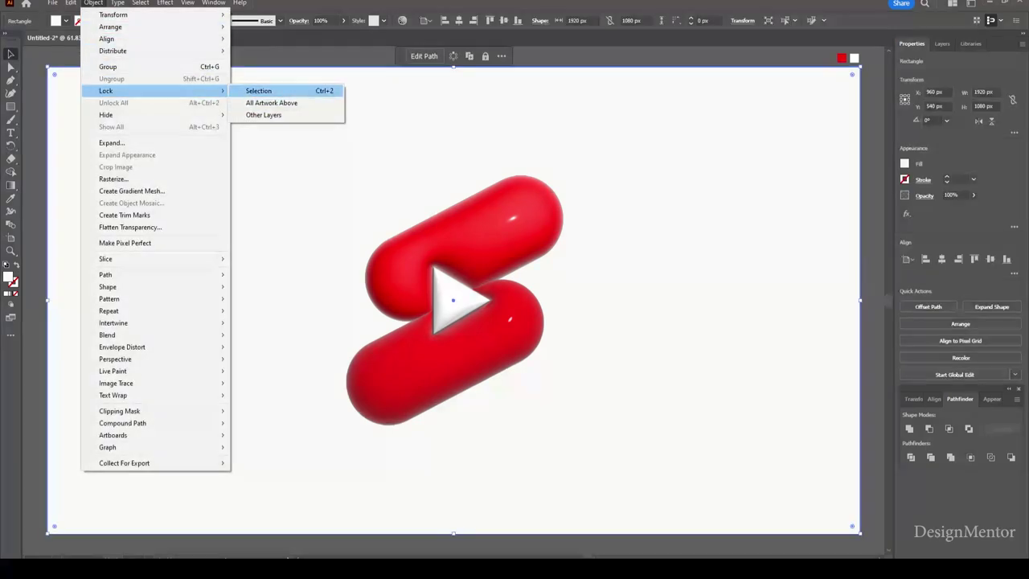
# - Lock the off-white background and marquee-select the 3D S with its play triangle
pyautogui.click(261, 91)
pyautogui.moveTo(263, 166); pyautogui.dragTo(643, 433)
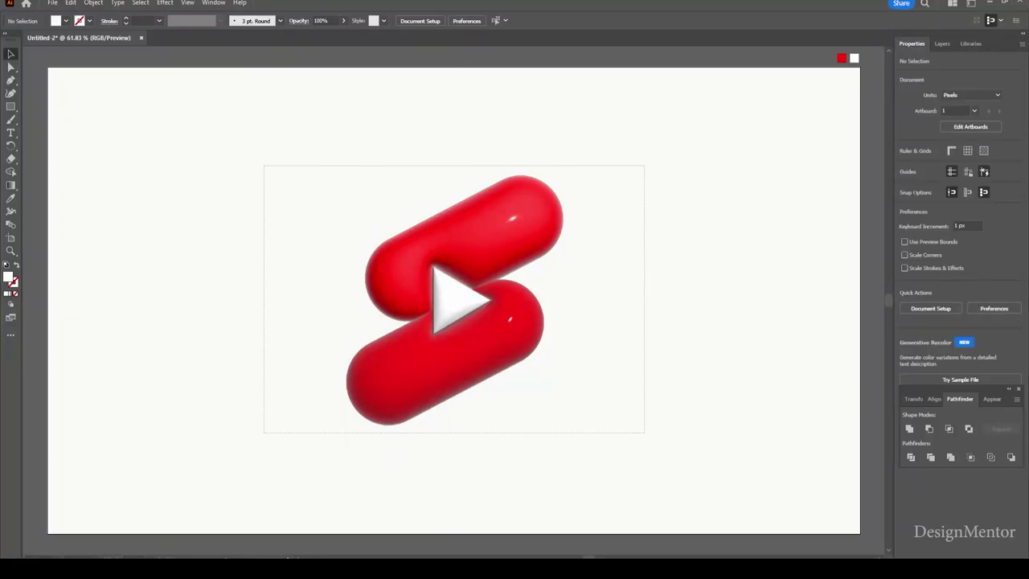
pyautogui.rightClick(505, 232)
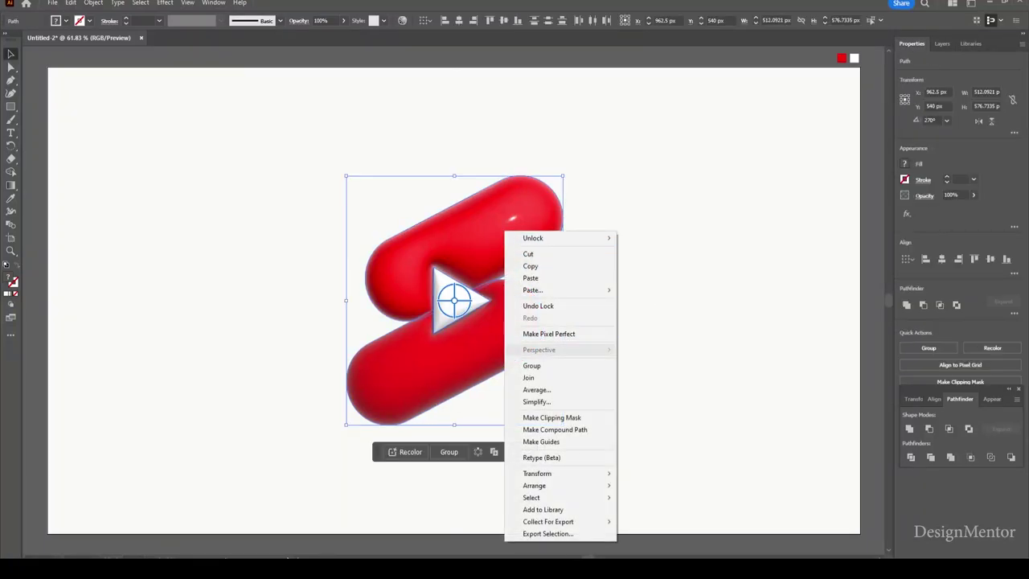
# - Group the S and play triangle, then scale the group up to about 813 × 916 px
pyautogui.click(532, 365)
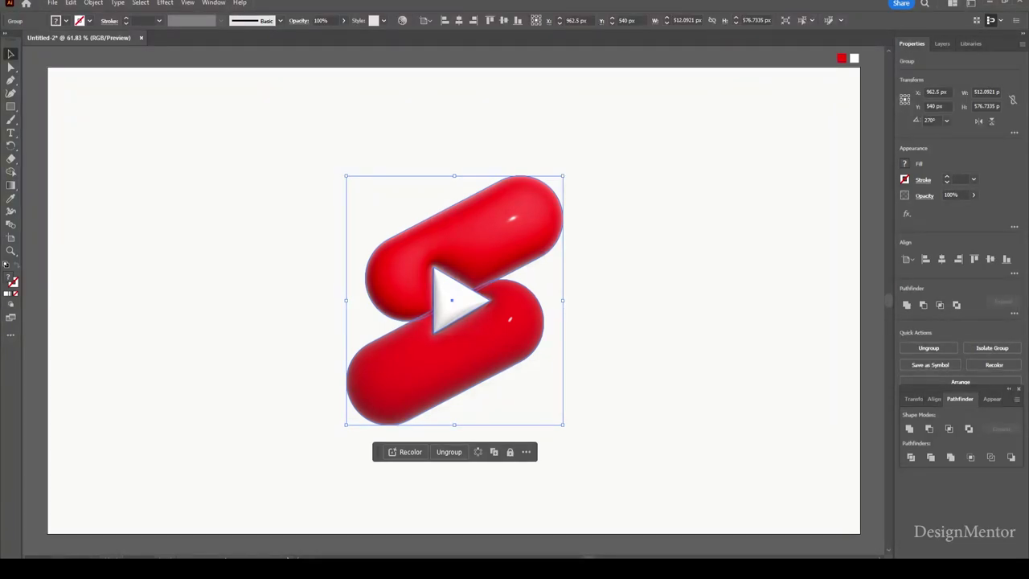
pyautogui.moveTo(562, 424); pyautogui.dragTo(675, 498)
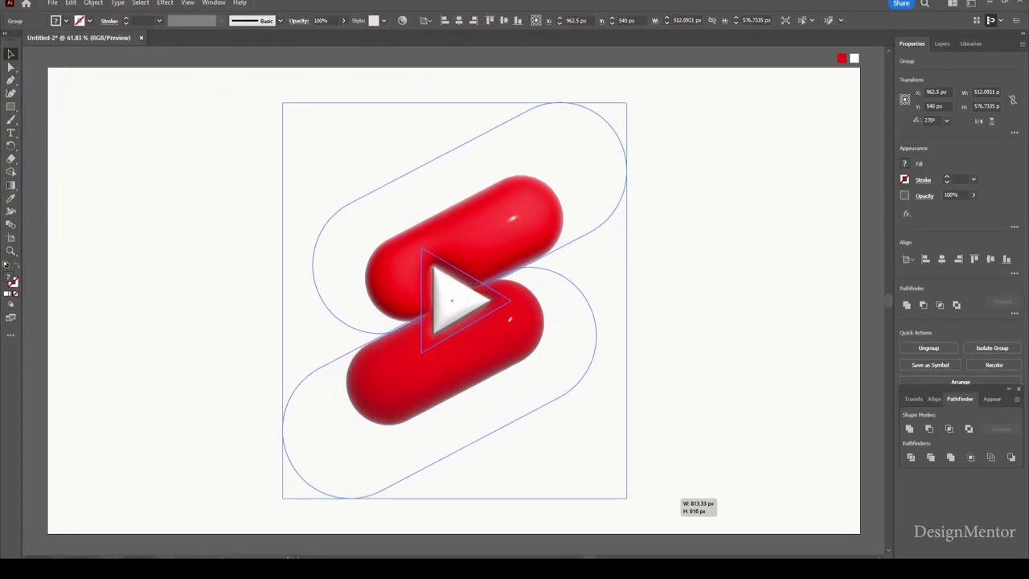
pyautogui.moveTo(675, 498); pyautogui.dragTo(675, 498)
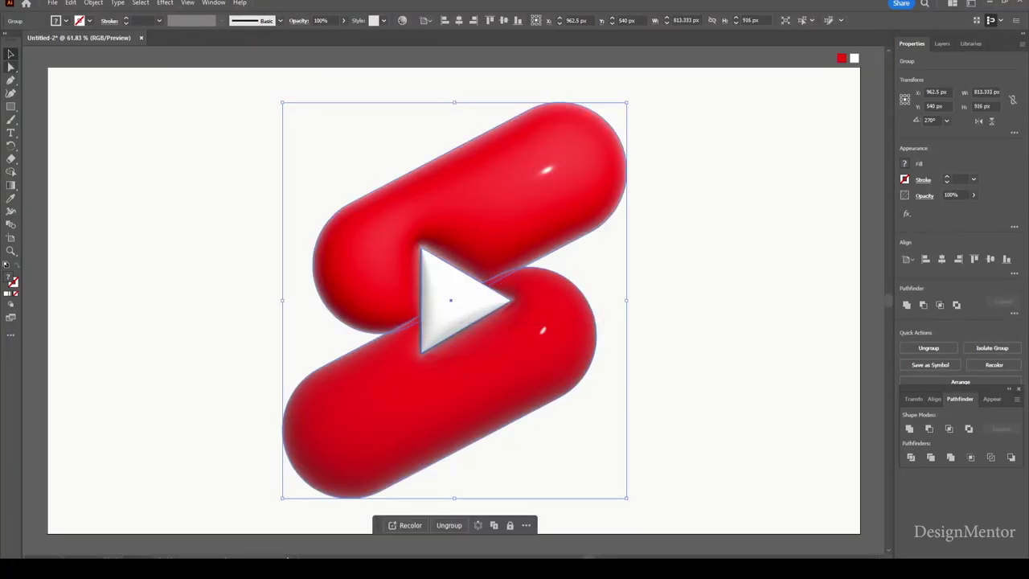
pyautogui.hotkey('ctrl', 'shift', 'a')
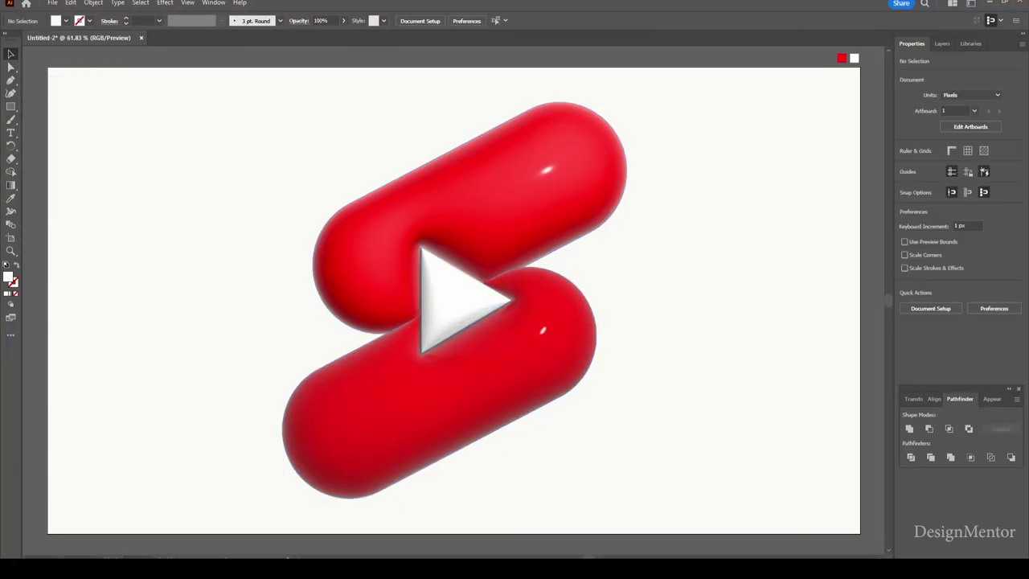